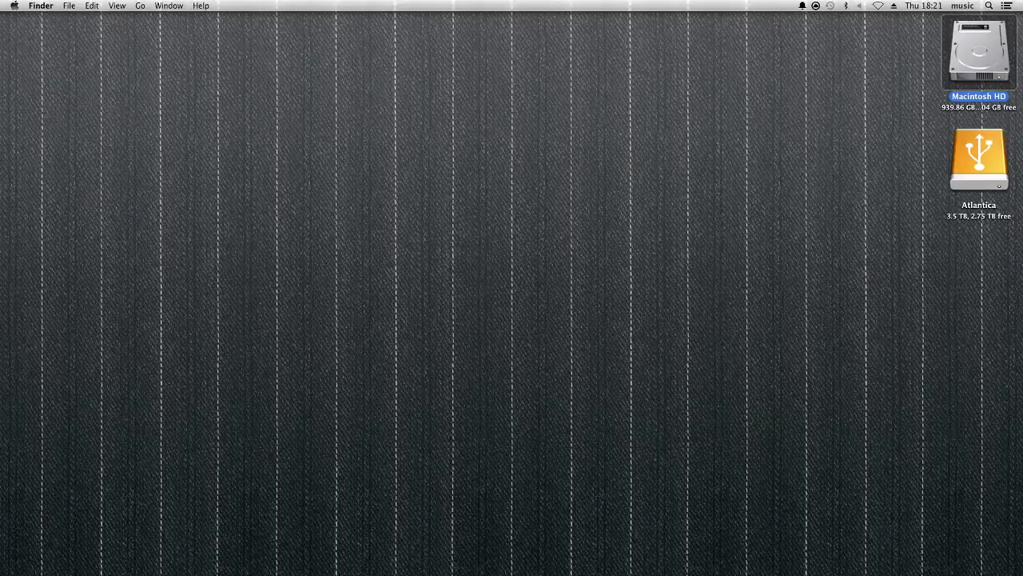
Highlight 'prior to version 8.4' in the Akai Pro article and scroll to its Ableton Live 8 sections
{"action": "left_click", "coordinate": [628, 544]}
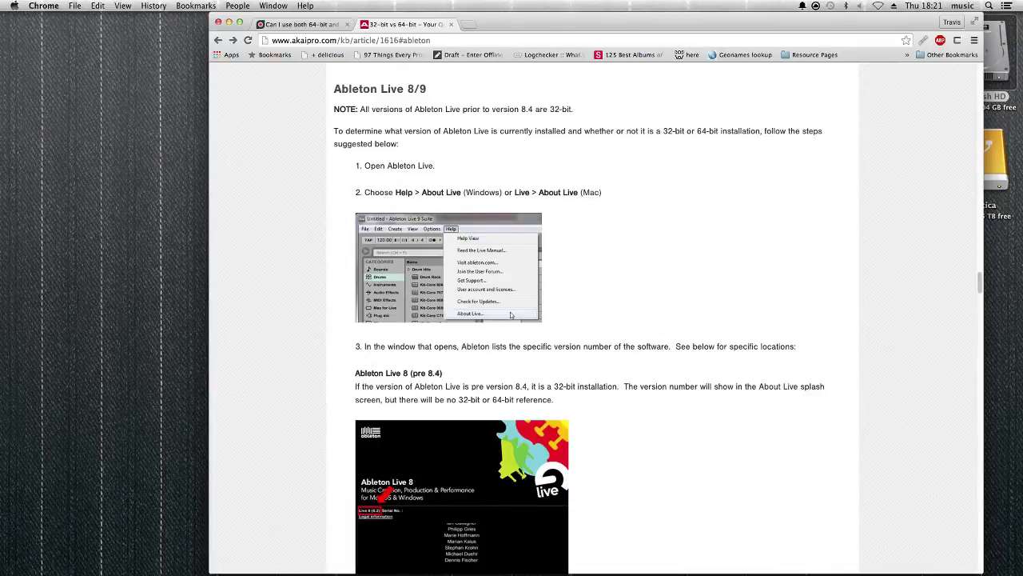
{"action": "left_click_drag", "start_coordinate": [533, 108], "coordinate": [462, 109]}
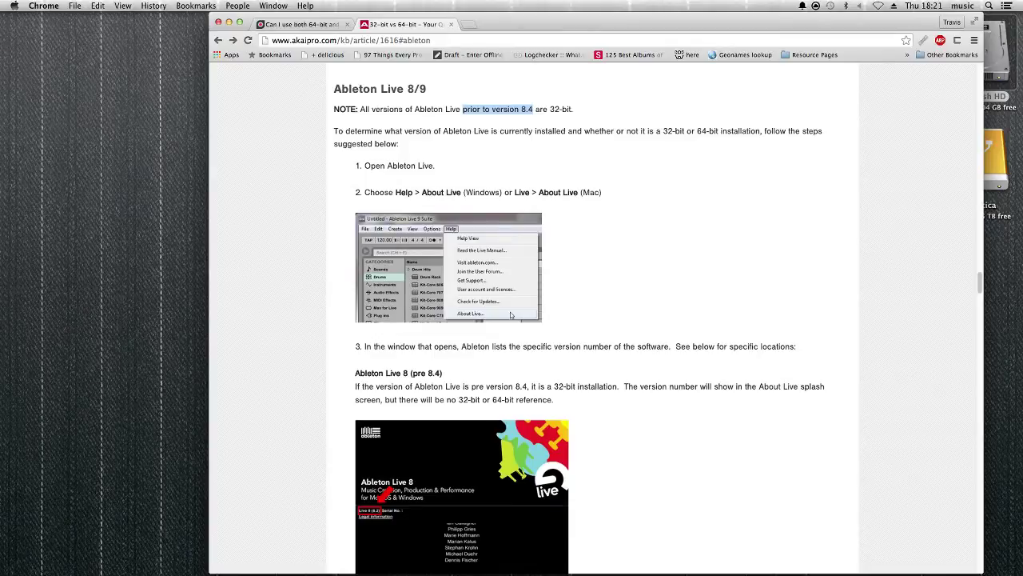
{"action": "scroll", "coordinate": [512, 320], "scroll_direction": "down", "scroll_amount": 2}
{"action": "scroll", "coordinate": [512, 319], "scroll_direction": "down", "scroll_amount": 2}
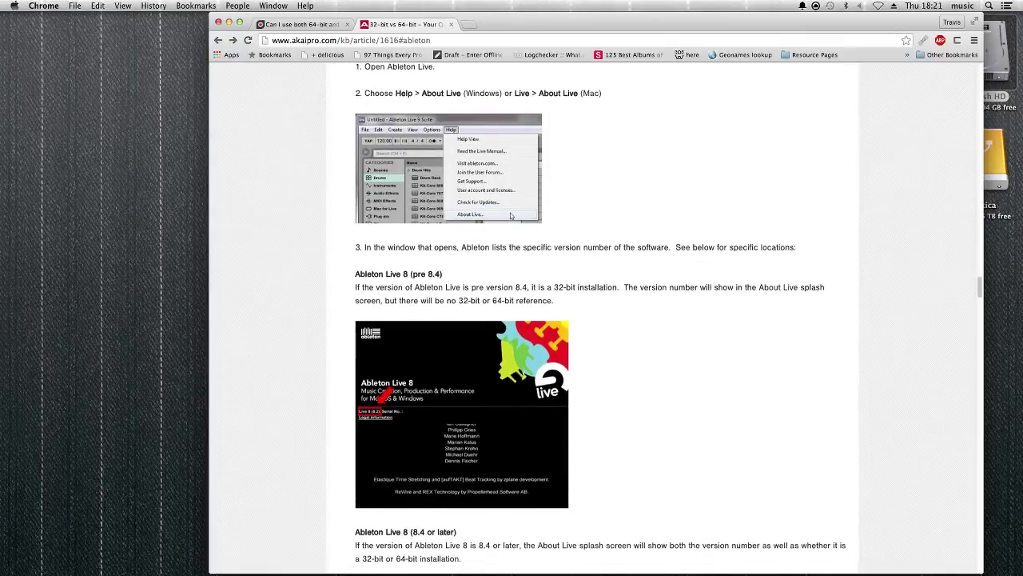
{"action": "scroll", "coordinate": [512, 320], "scroll_direction": "down", "scroll_amount": 1}
{"action": "scroll", "coordinate": [512, 319], "scroll_direction": "down", "scroll_amount": 1}
{"action": "scroll", "coordinate": [511, 320], "scroll_direction": "down", "scroll_amount": 1}
{"action": "scroll", "coordinate": [511, 320], "scroll_direction": "down", "scroll_amount": 1}
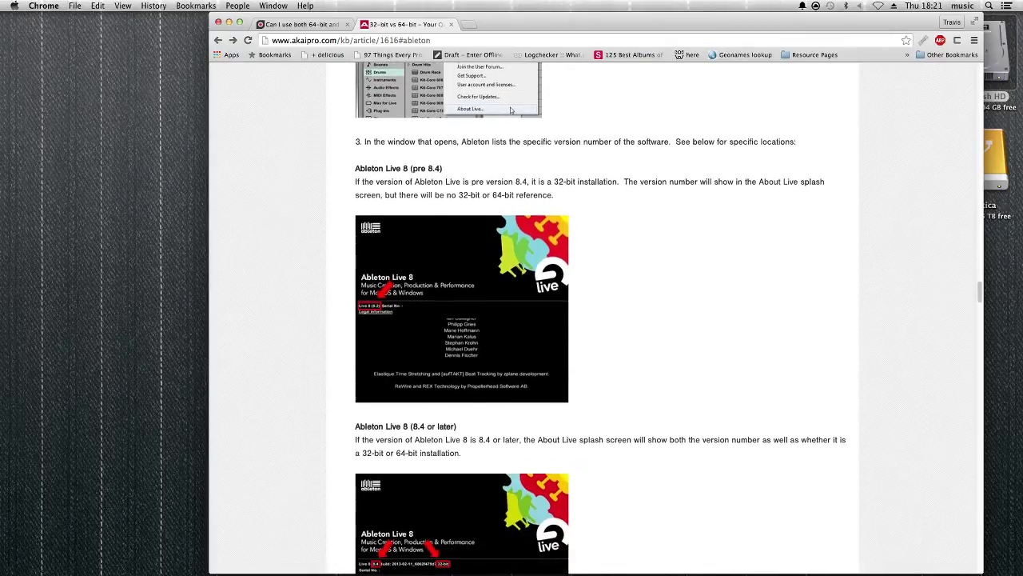
{"action": "scroll", "coordinate": [512, 320], "scroll_direction": "down", "scroll_amount": 2}
{"action": "scroll", "coordinate": [511, 319], "scroll_direction": "down", "scroll_amount": 1}
{"action": "scroll", "coordinate": [579, 317], "scroll_direction": "down", "scroll_amount": 1}
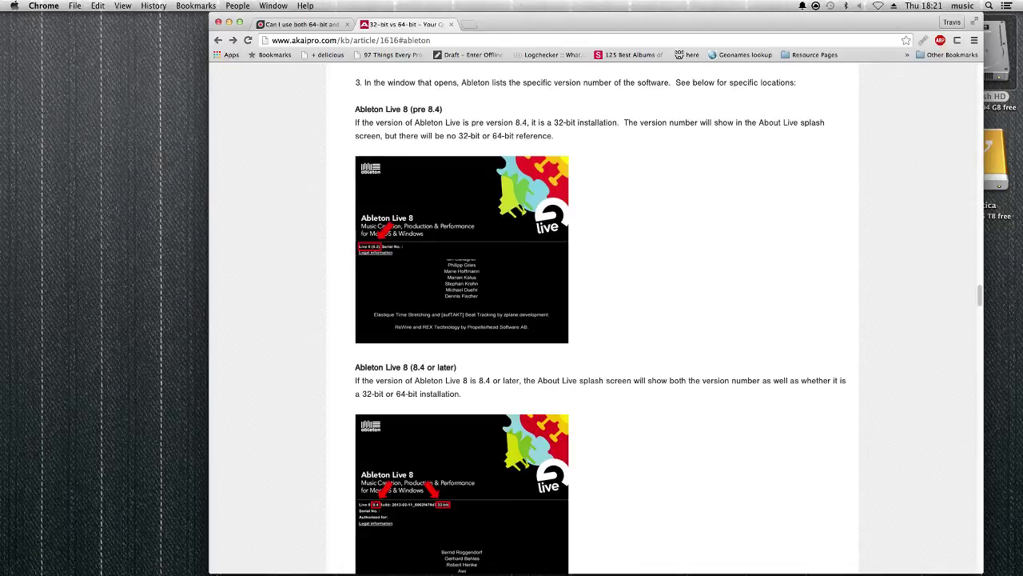
In the Propellerhead article, highlight the sentence saying Reason 8.2 and later is 64-bit only
{"action": "left_click", "coordinate": [302, 24]}
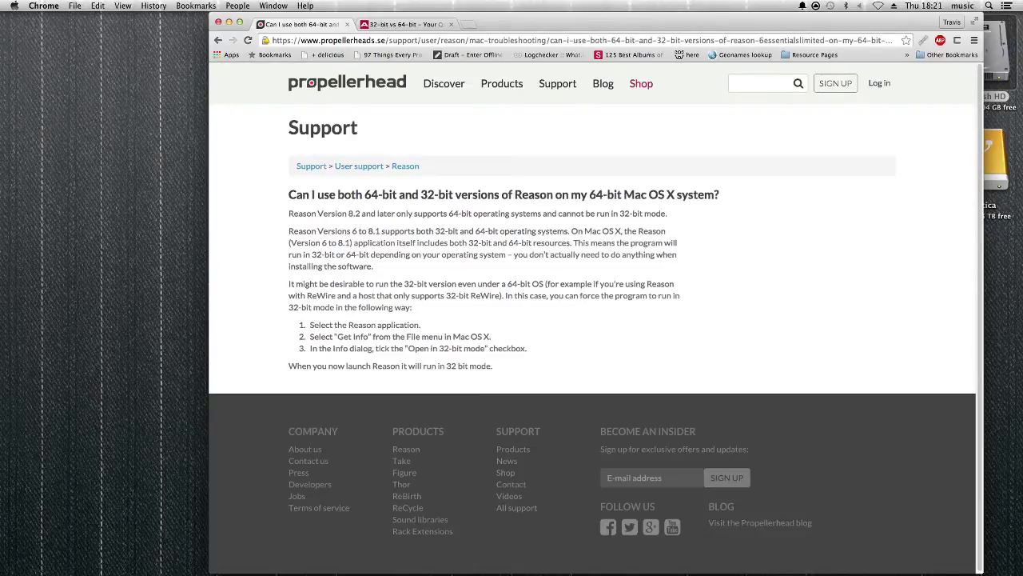
{"action": "left_click_drag", "start_coordinate": [472, 213], "coordinate": [317, 213]}
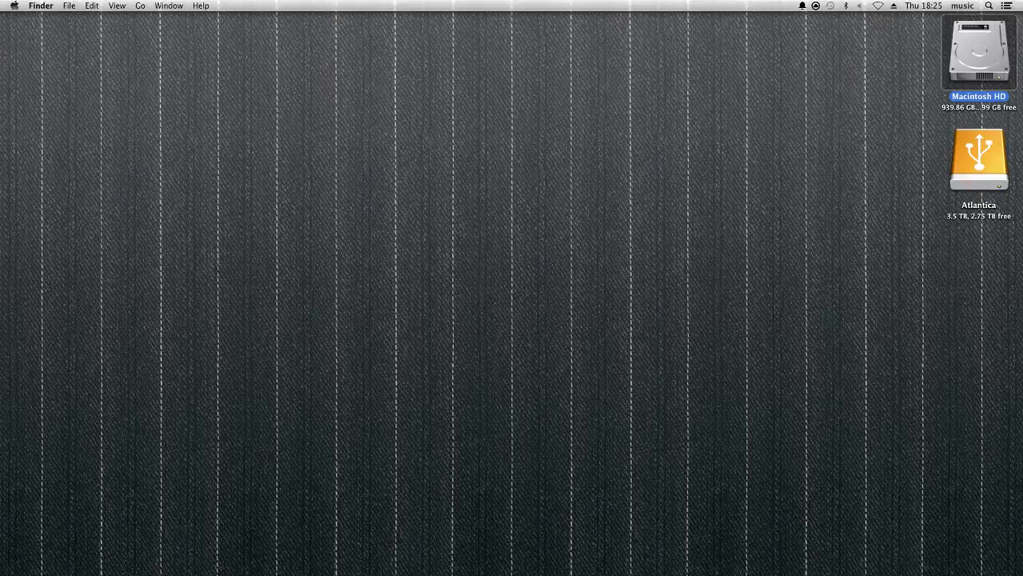
Launch Ableton Live and Reason, and log in to Reason
{"action": "mouse_move", "coordinate": [512, 572]}
{"action": "left_click", "coordinate": [267, 545]}
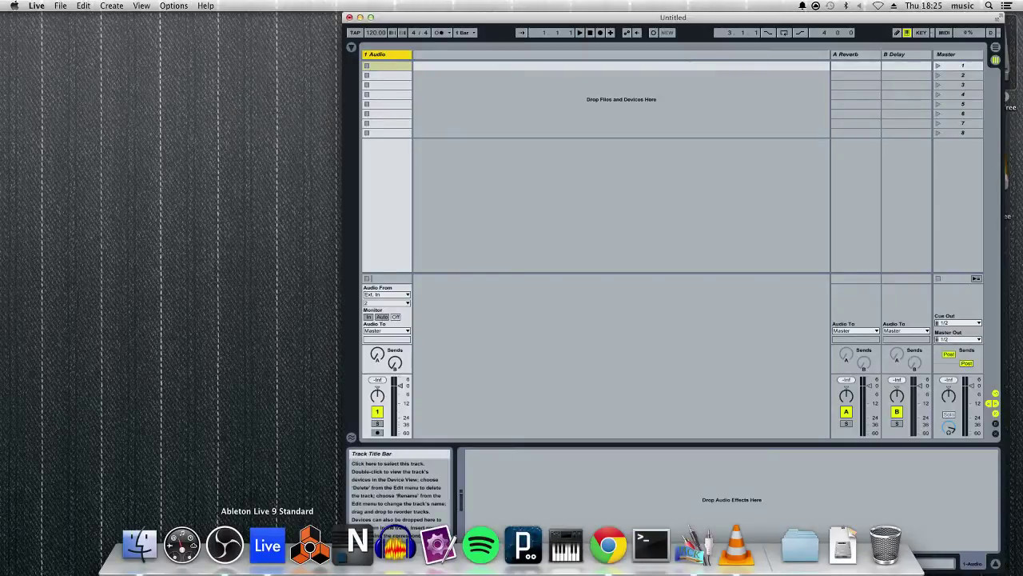
{"action": "left_click", "coordinate": [311, 545]}
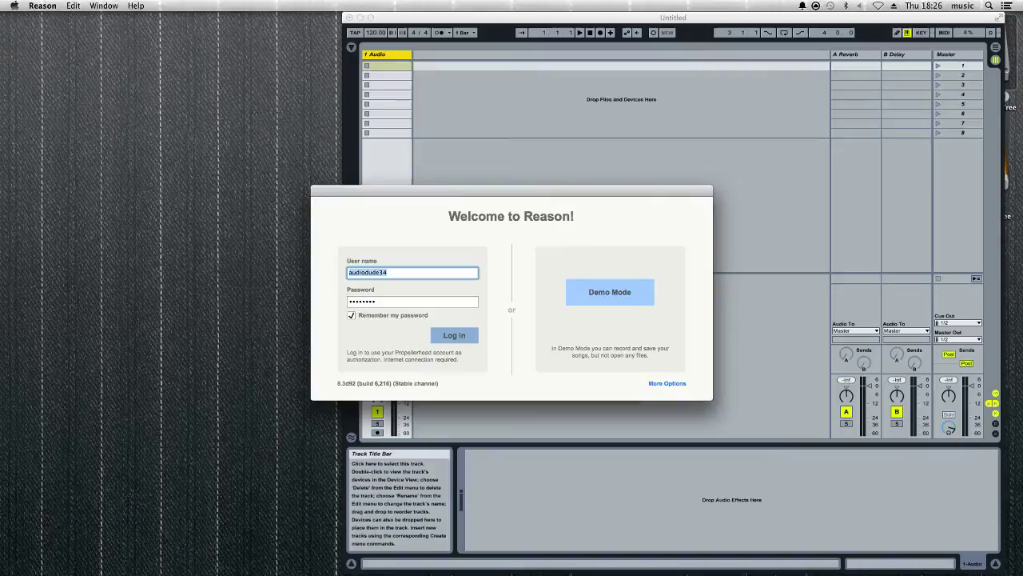
{"action": "key", "text": "Return"}
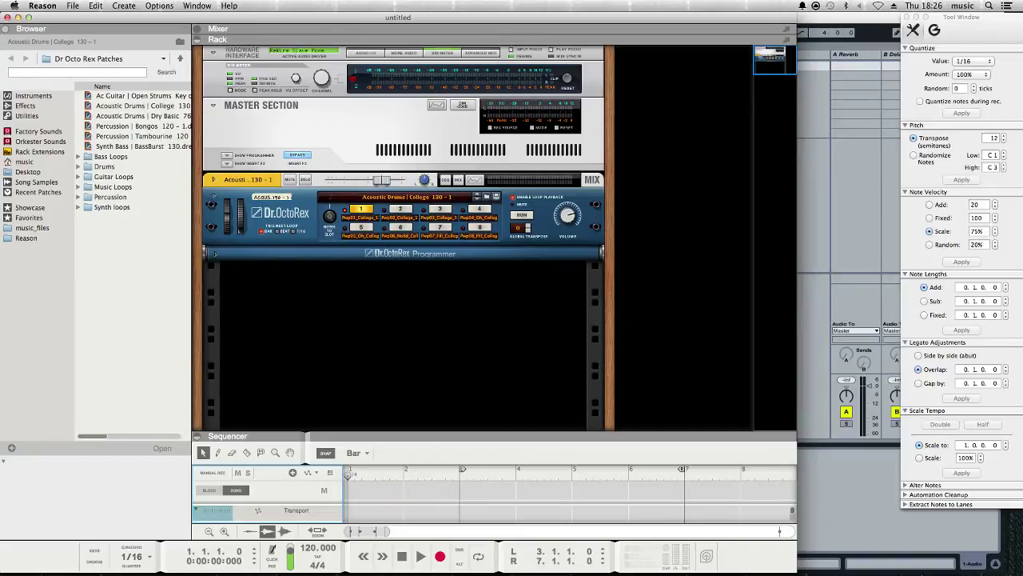
Bring Live to the front in Arrangement view with playback stopped at the start
{"action": "key", "text": "super+Tab"}
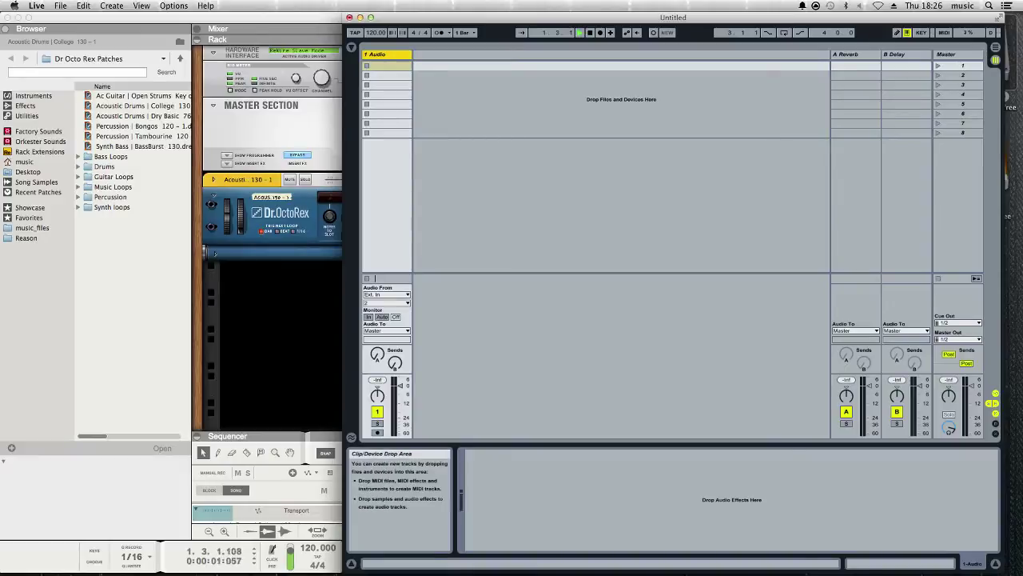
{"action": "key", "text": "super+Tab"}
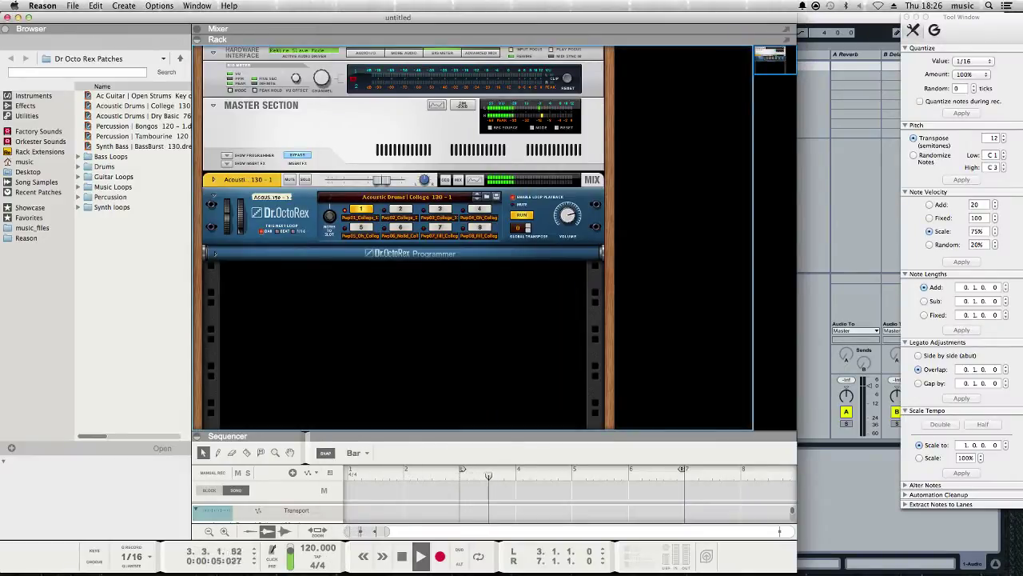
{"action": "key", "text": "super+Tab"}
{"action": "key", "text": "Tab"}
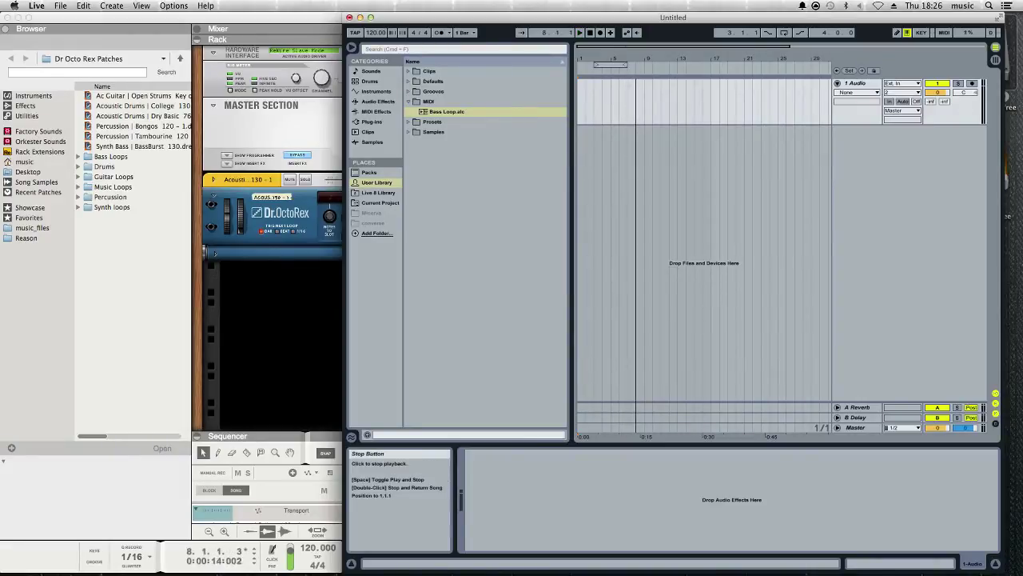
{"action": "left_click", "coordinate": [590, 32]}
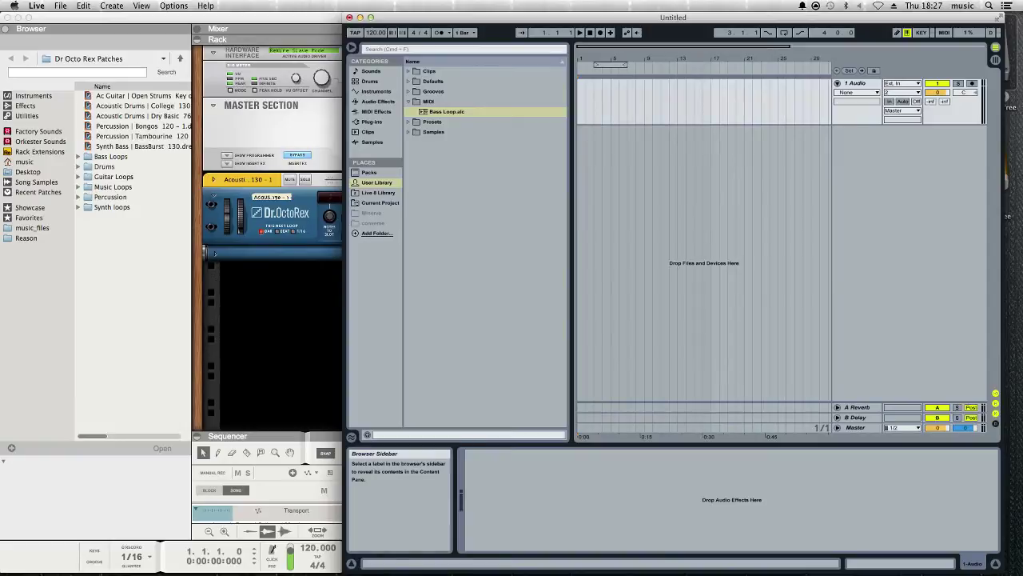
Route track 1's input from Reason's 1/2 Mix L/Mix R channels with Monitor set to In
{"action": "key", "text": "Tab"}
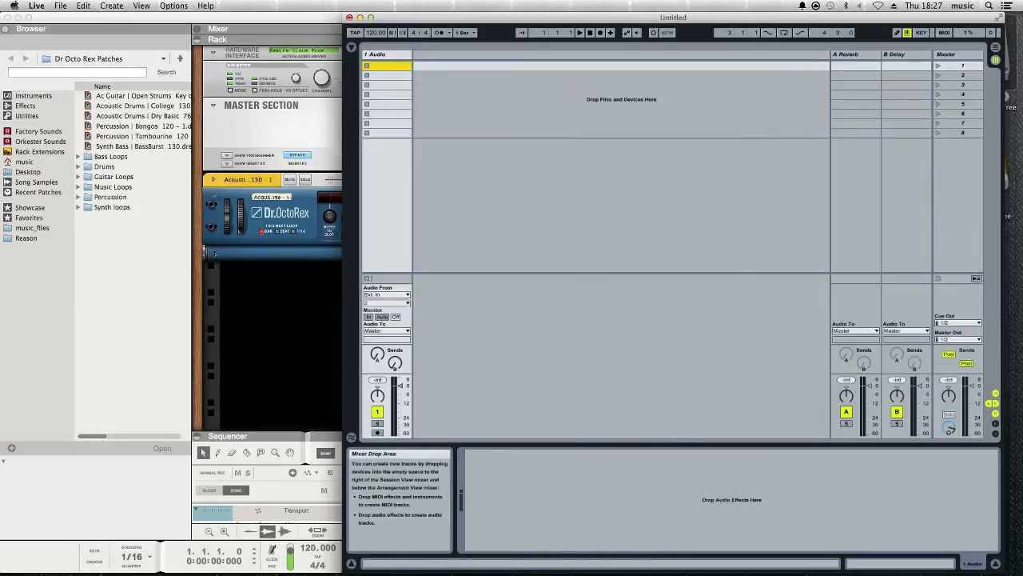
{"action": "left_click", "coordinate": [995, 394]}
{"action": "left_click", "coordinate": [996, 394]}
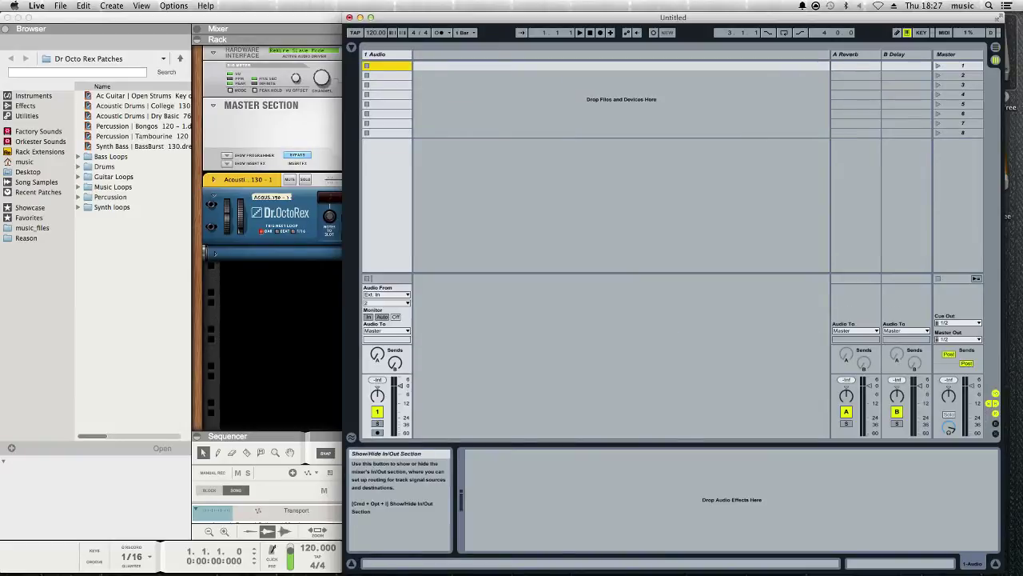
{"action": "left_click", "coordinate": [995, 393]}
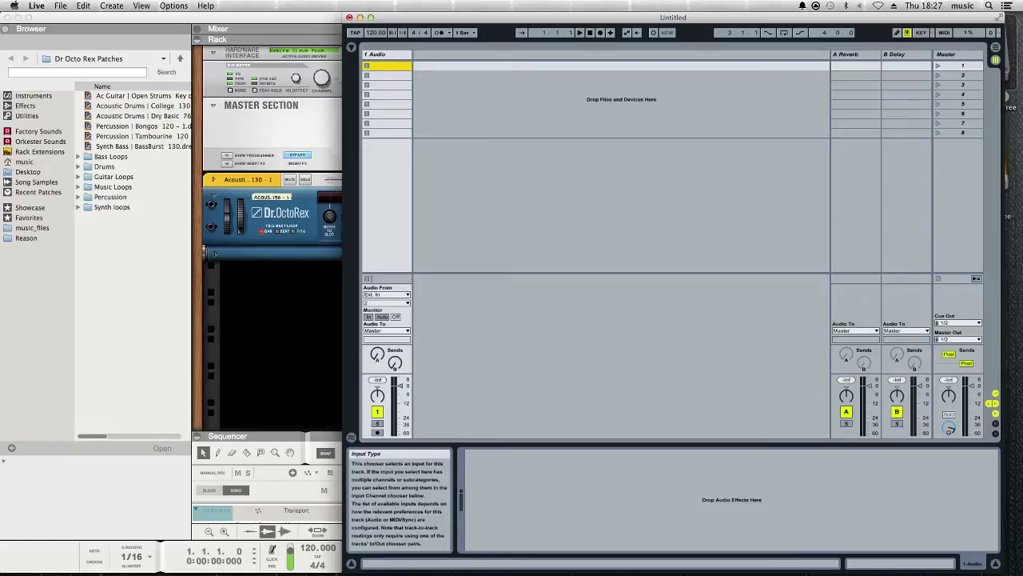
{"action": "left_click", "coordinate": [387, 294]}
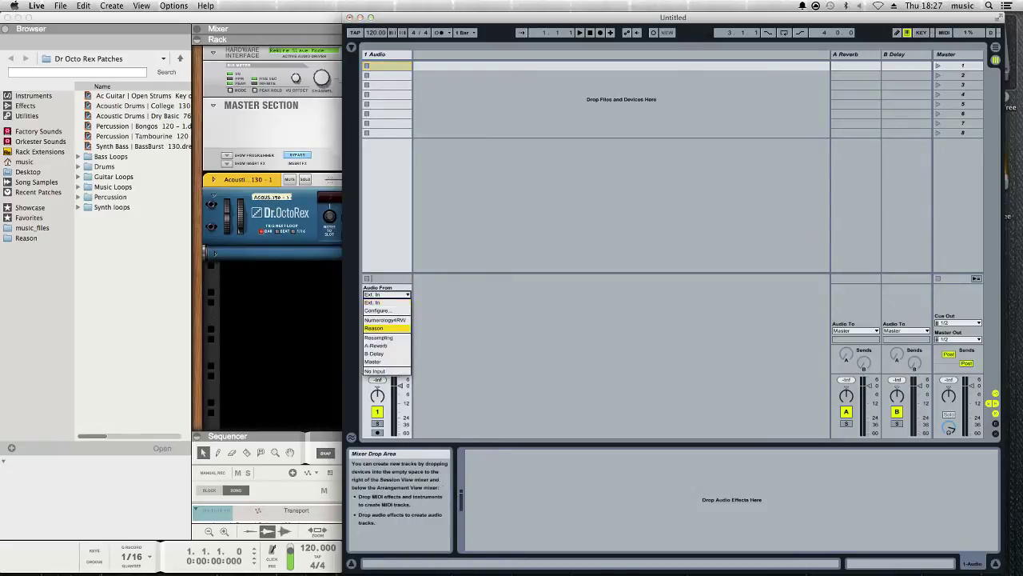
{"action": "left_click", "coordinate": [375, 328]}
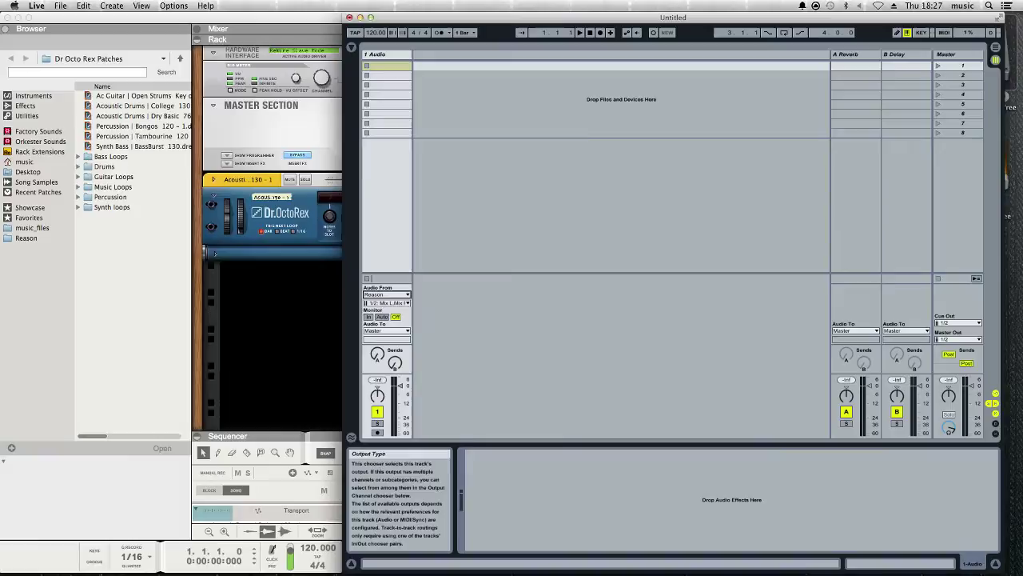
{"action": "left_click", "coordinate": [386, 303]}
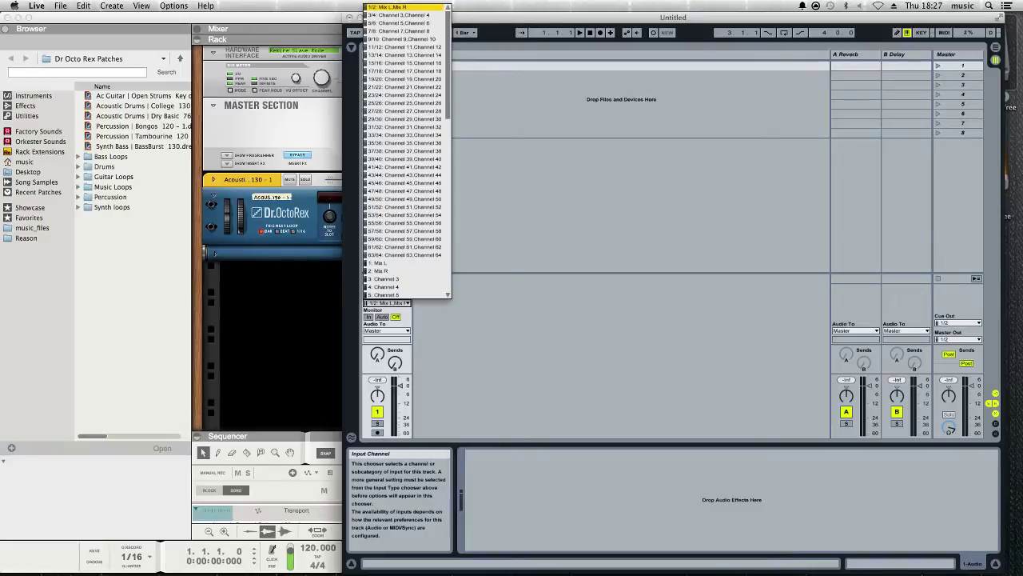
{"action": "left_click", "coordinate": [387, 7]}
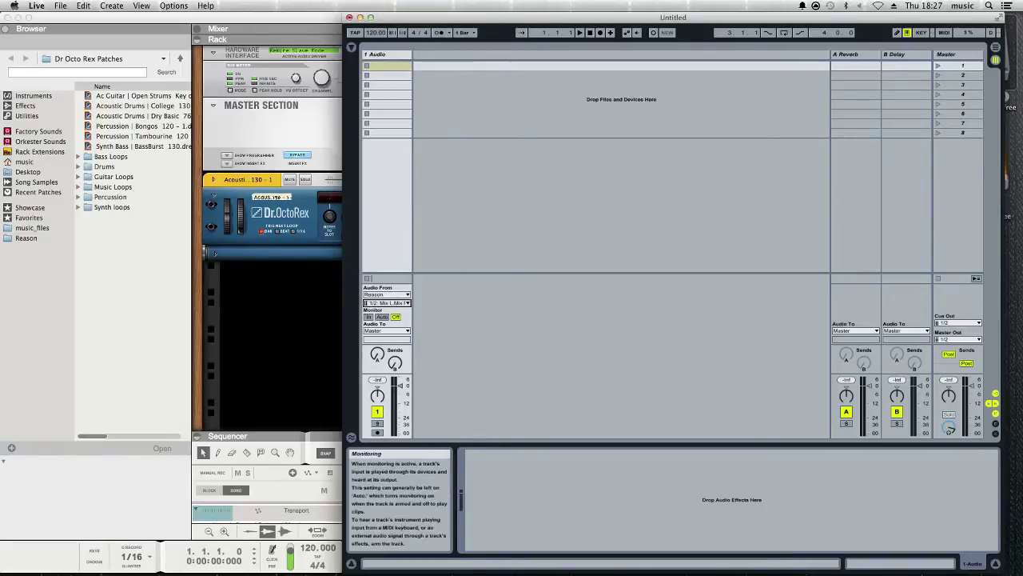
{"action": "left_click", "coordinate": [369, 316]}
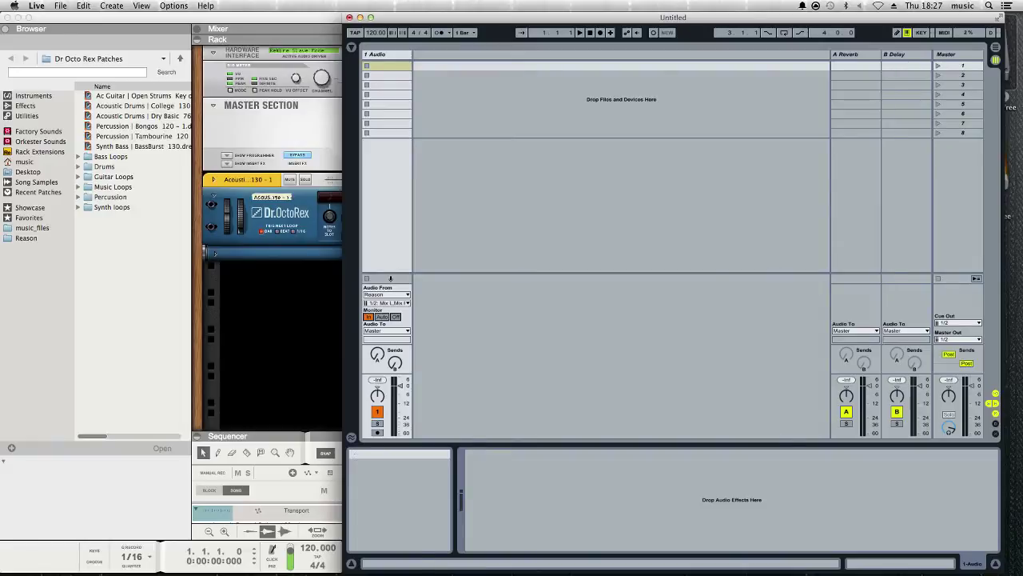
Arm track 1 and record the incoming Reason loop into its first clip slot
{"action": "key", "text": "super+Tab"}
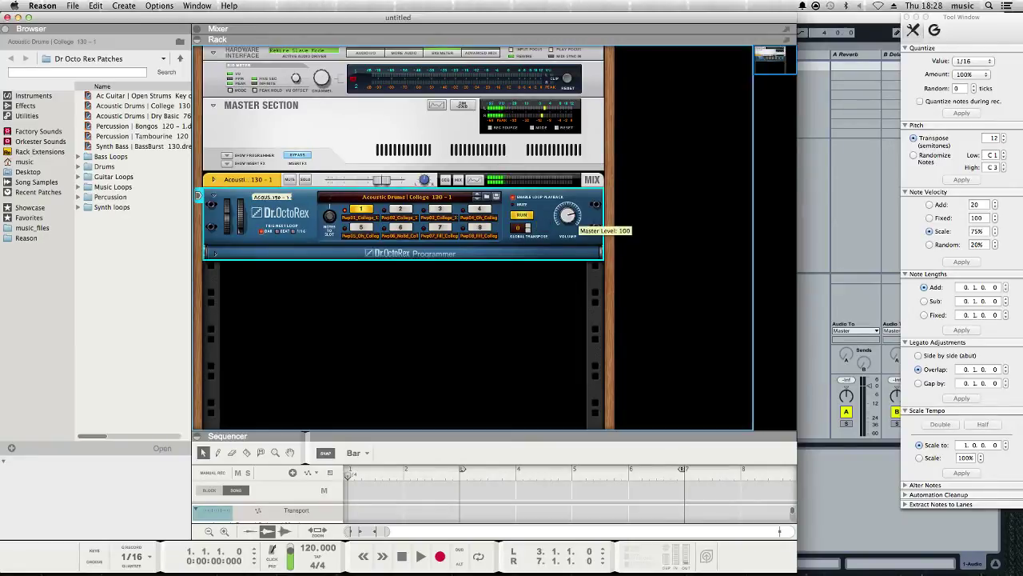
{"action": "key", "text": "super+Tab"}
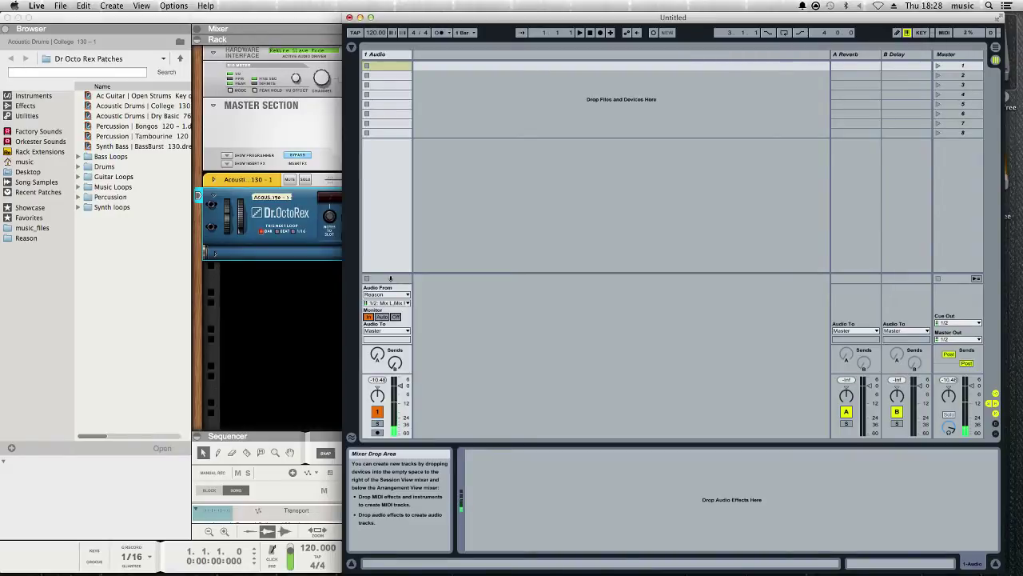
{"action": "left_click", "coordinate": [377, 432]}
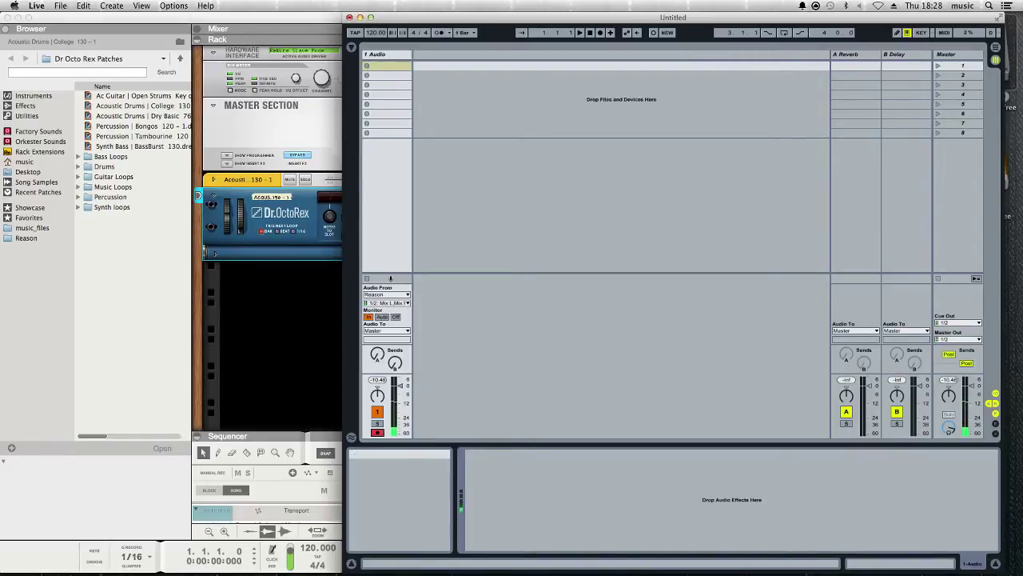
{"action": "key", "text": "Return"}
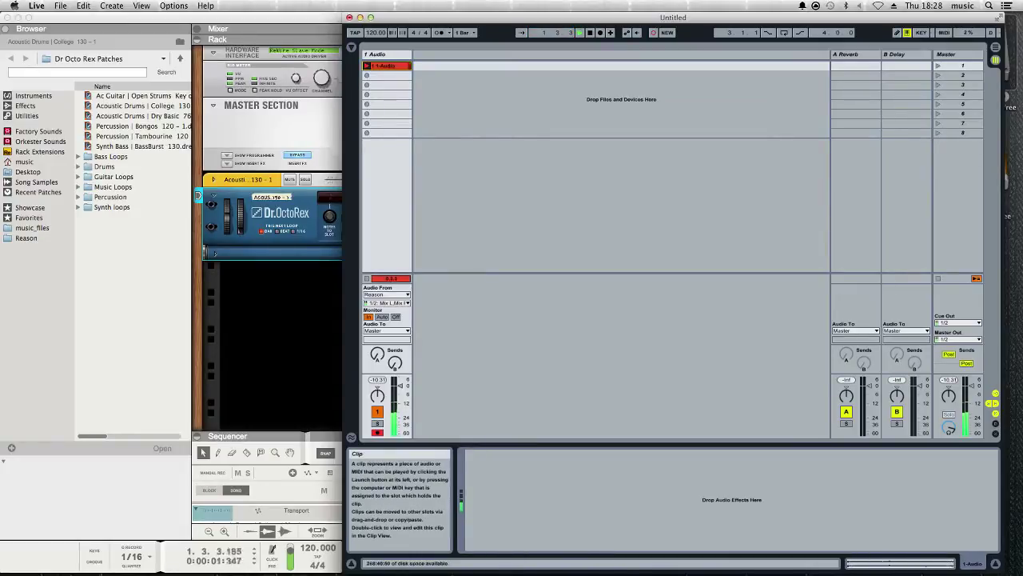
Finish recording clip 1 Audio and stop the transport
{"action": "key", "text": "shift+Tab"}
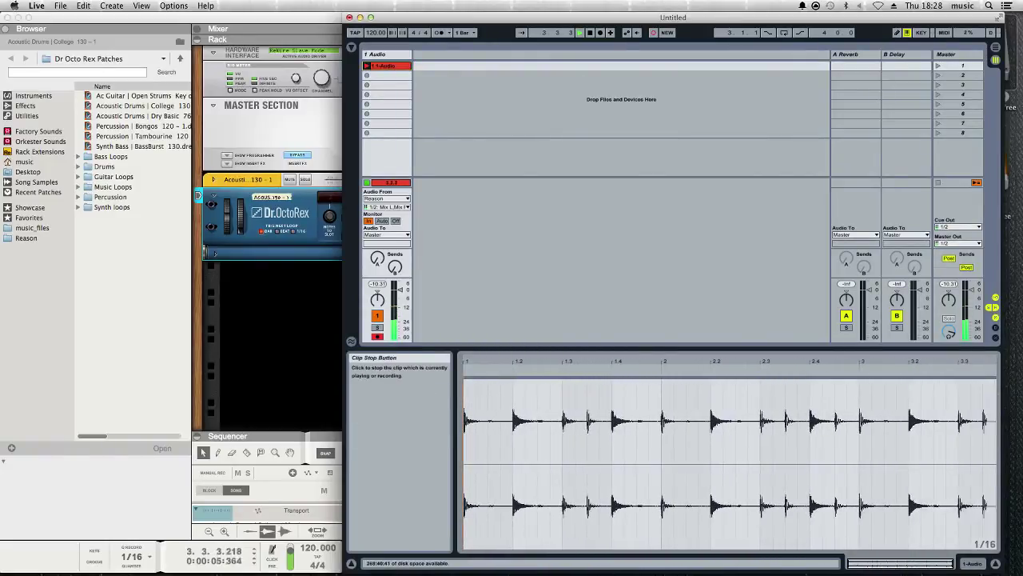
{"action": "left_click", "coordinate": [391, 182]}
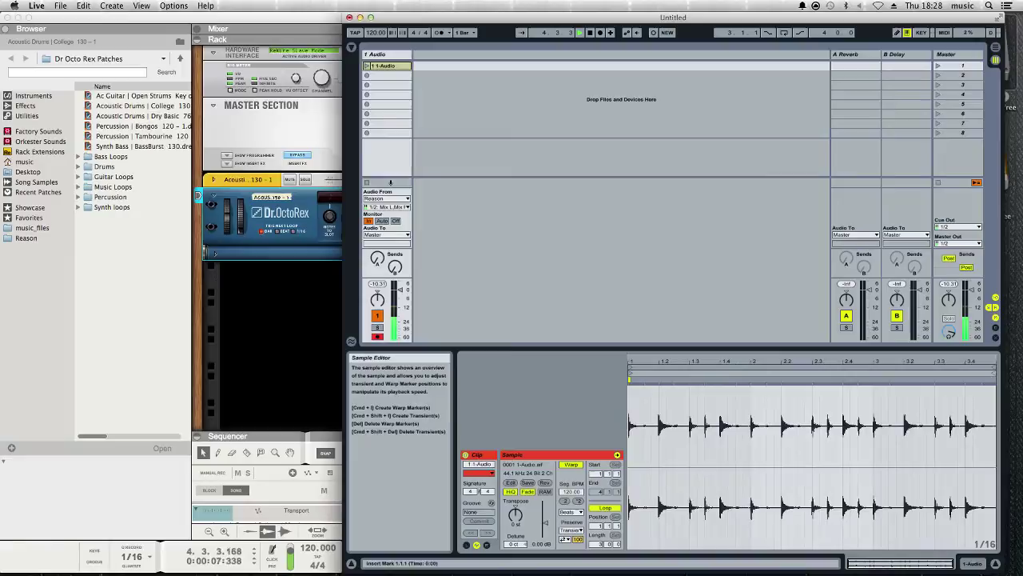
{"action": "left_click", "coordinate": [590, 32]}
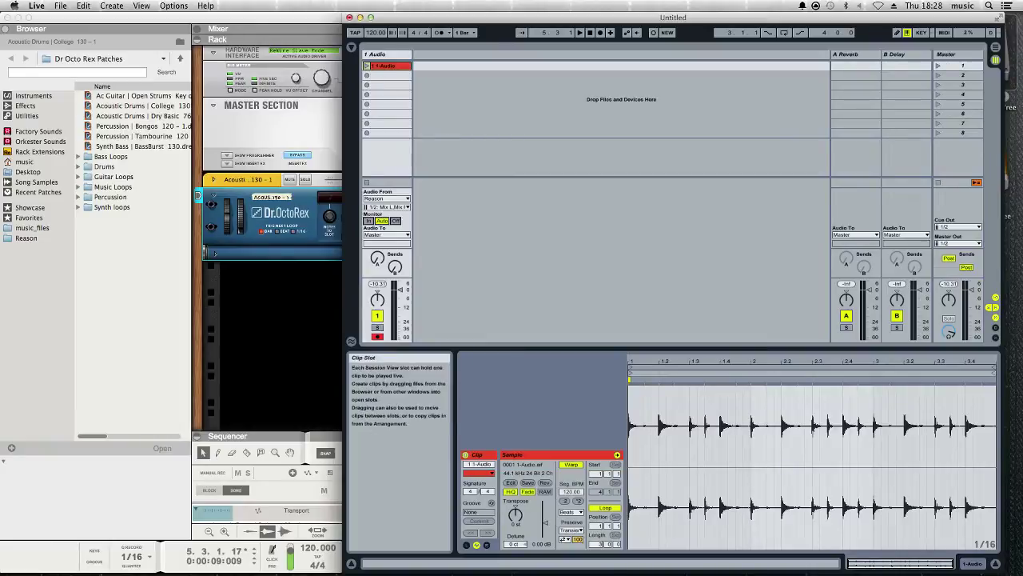
Warp clip 1 Audio to a segment tempo of 202.05 and audition it
{"action": "left_click", "coordinate": [367, 66]}
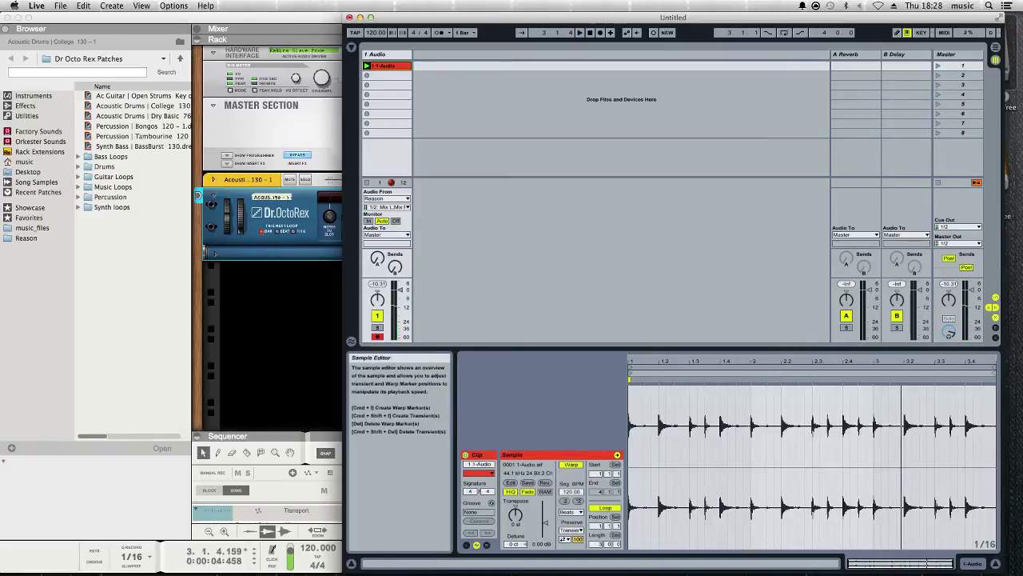
{"action": "left_click_drag", "start_coordinate": [752, 379], "coordinate": [835, 380]}
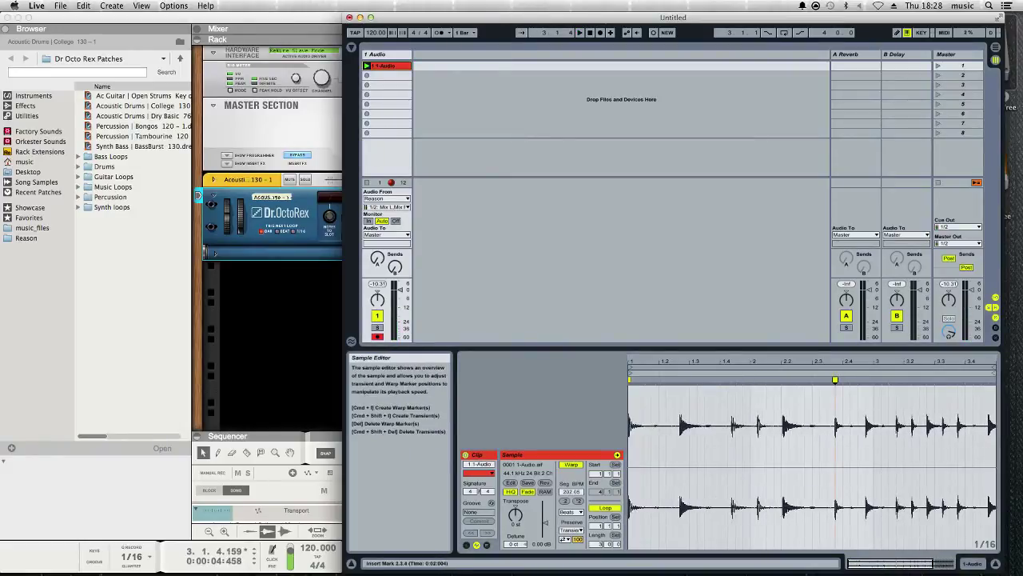
{"action": "key", "text": "space"}
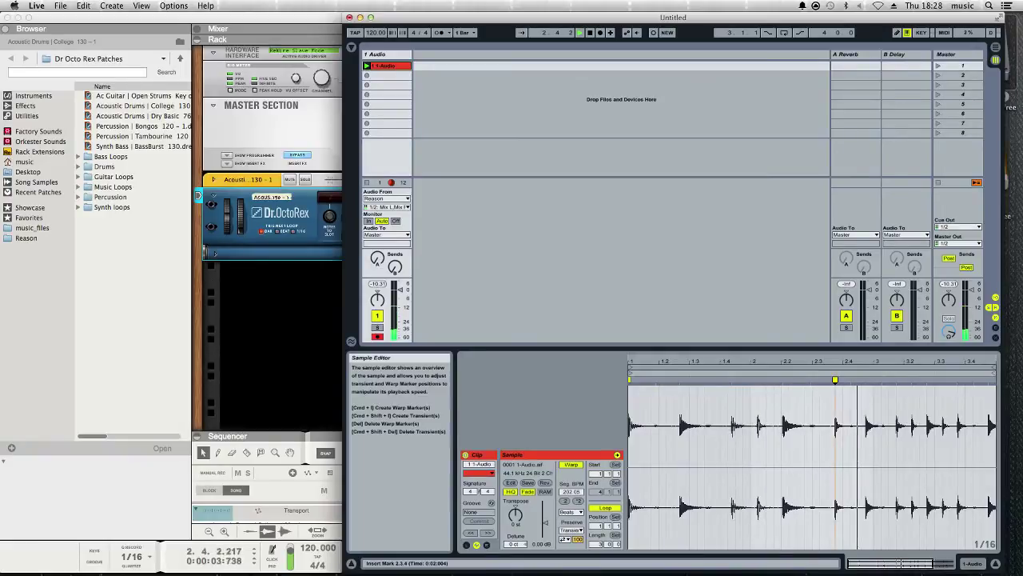
{"action": "double_click", "coordinate": [589, 32]}
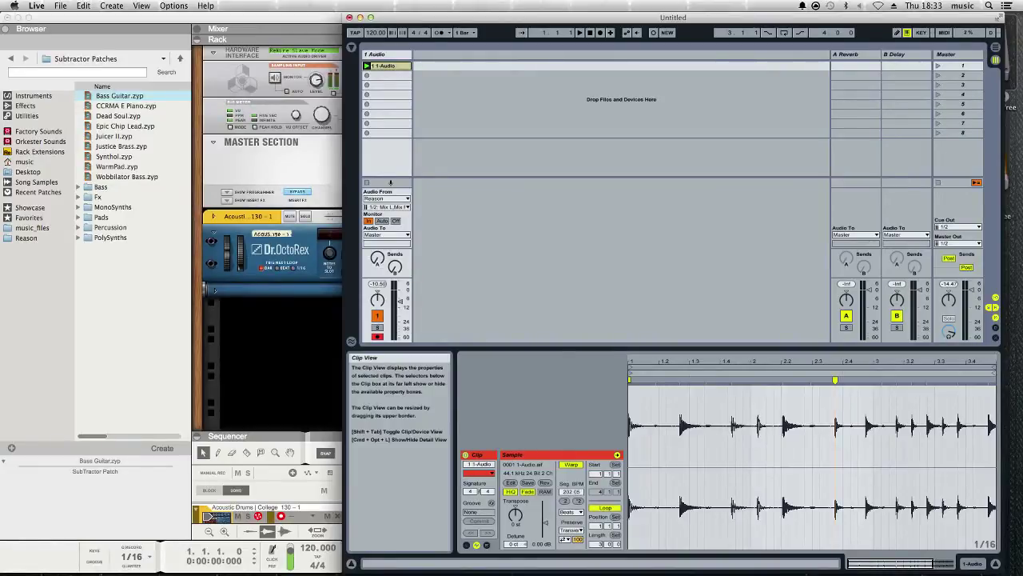
{"action": "key", "text": "super+Tab"}
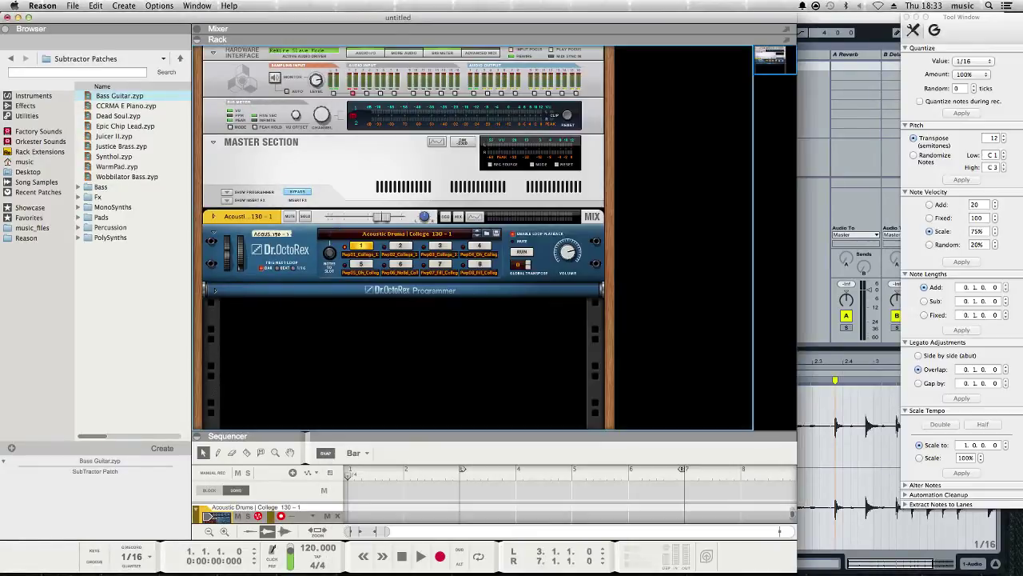
Add a SubTractor with the Bass Guitar patch and a Matrix Pattern Sequencer to Reason's rack
{"action": "left_click", "coordinate": [159, 5]}
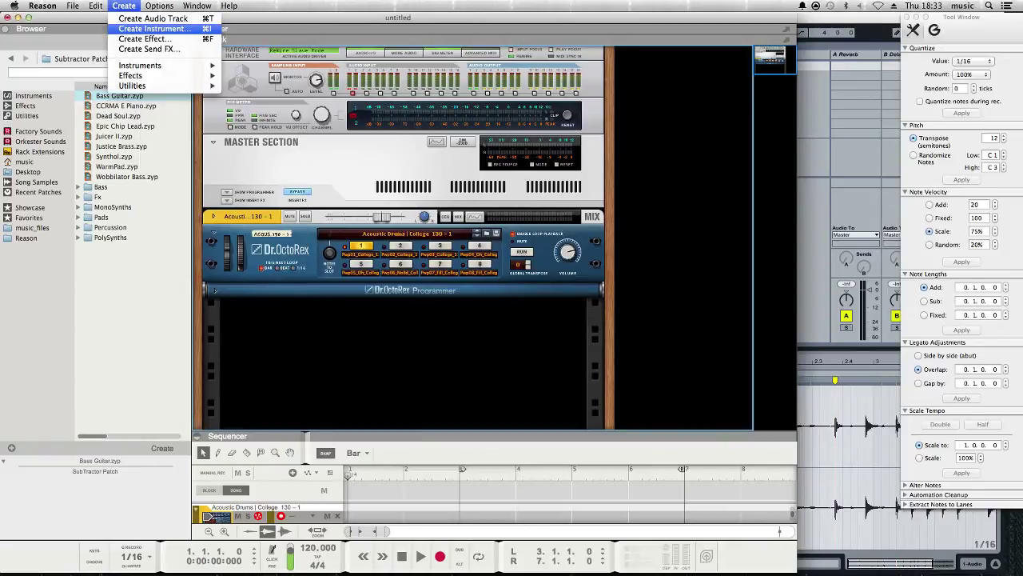
{"action": "mouse_move", "coordinate": [140, 66]}
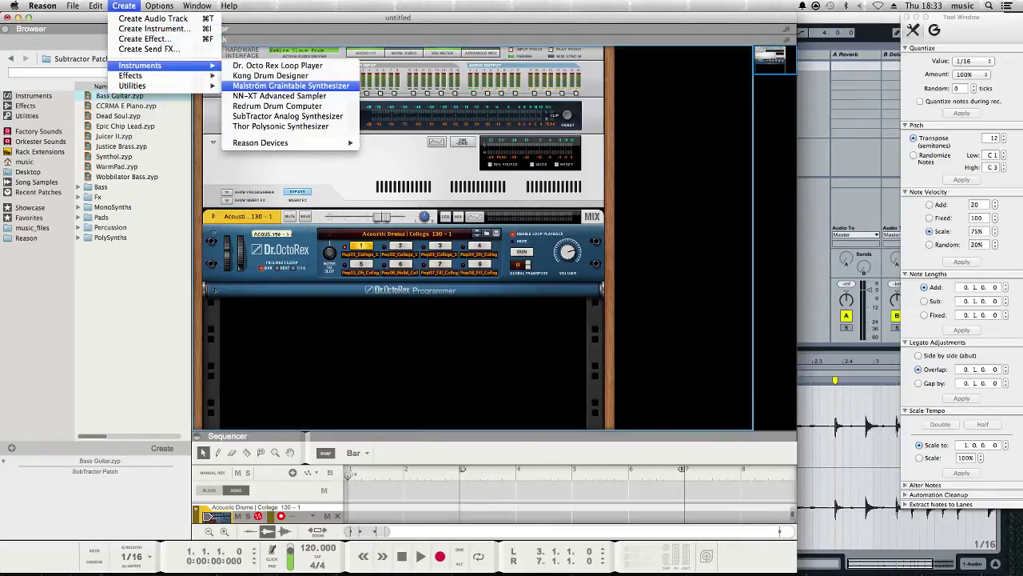
{"action": "left_click", "coordinate": [288, 116]}
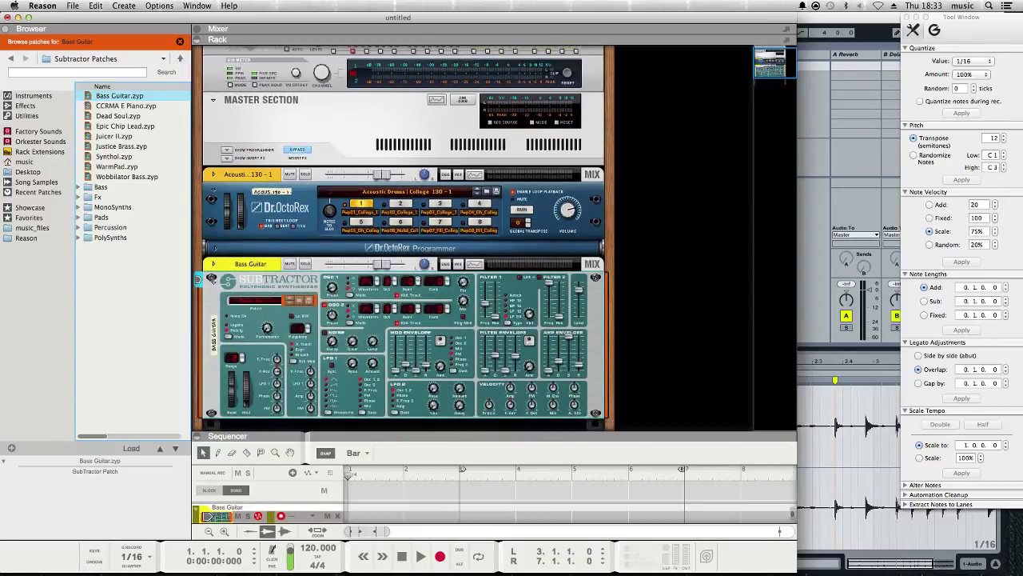
{"action": "left_click", "coordinate": [124, 5]}
{"action": "mouse_move", "coordinate": [132, 86]}
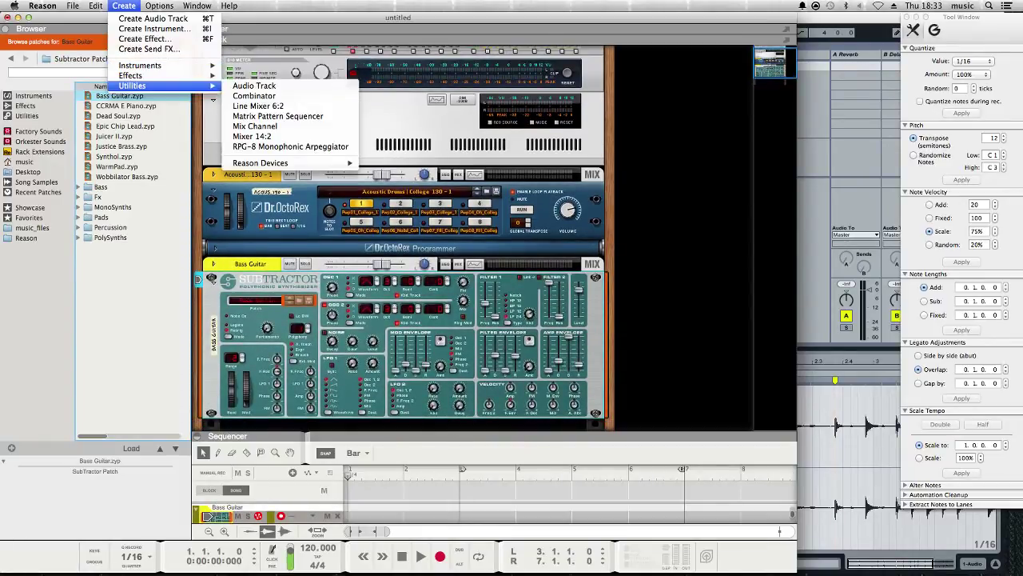
{"action": "left_click", "coordinate": [278, 116]}
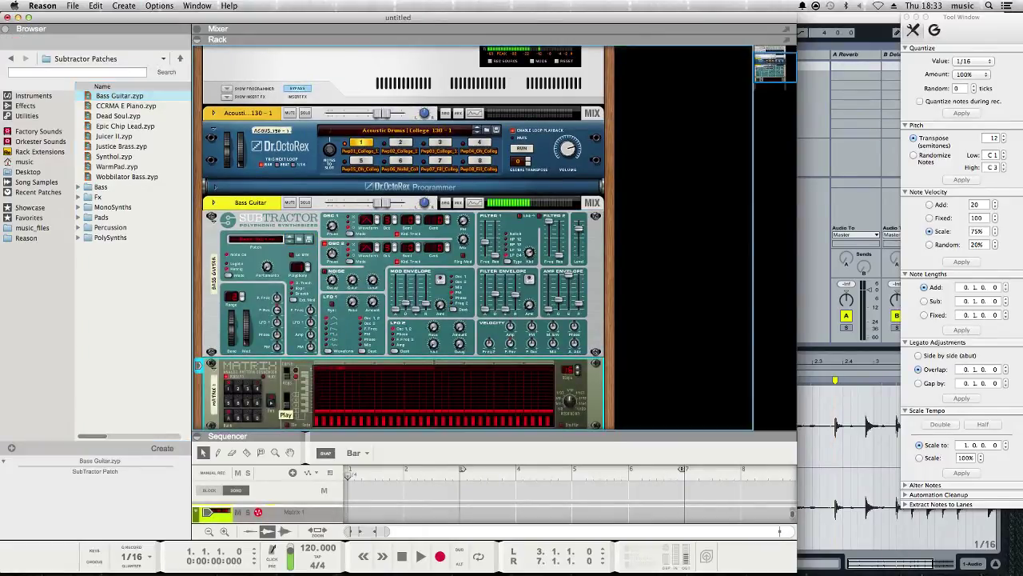
{"action": "key", "text": "super+Tab"}
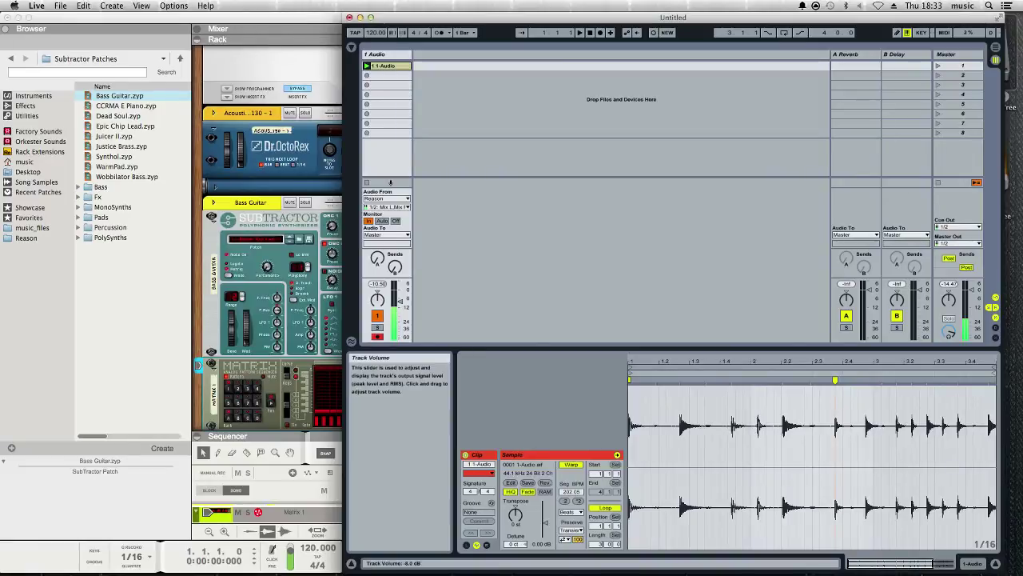
Lower the Bass Guitar channel level in Reason's mixer and collapse the mixer to enlarge the rack
{"action": "key", "text": "super+Tab"}
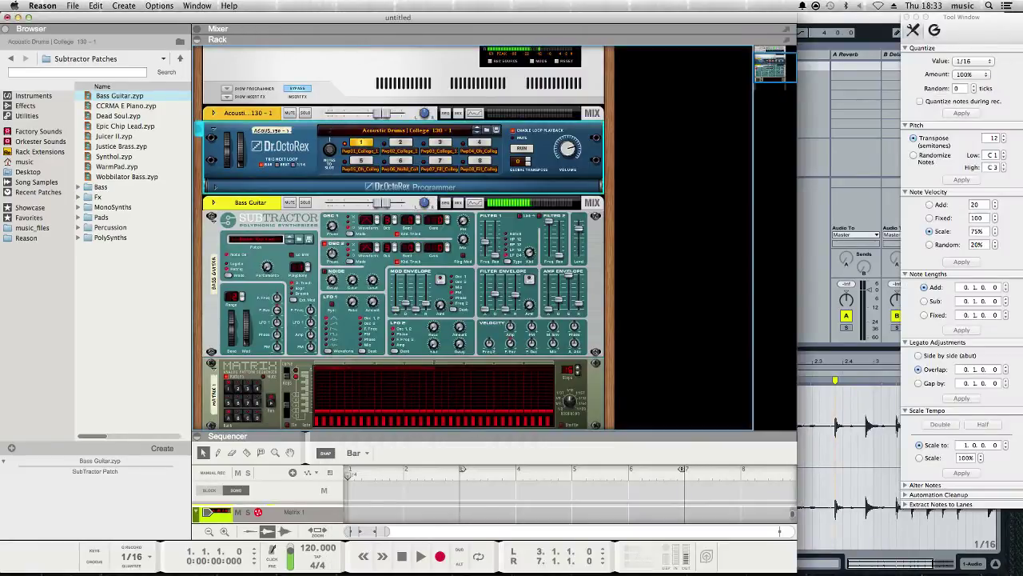
{"action": "key", "text": "super+Tab"}
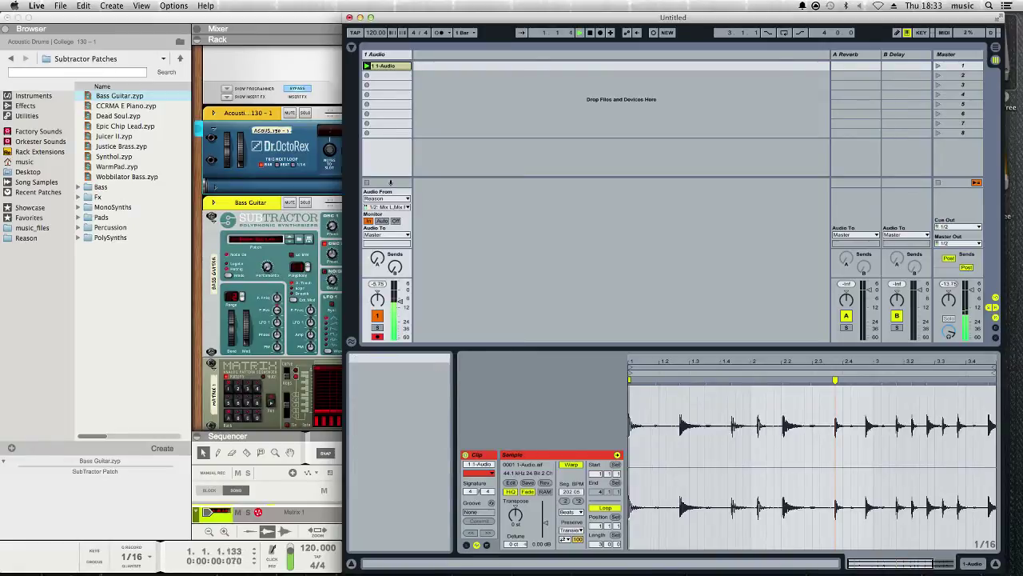
{"action": "key", "text": "super+Tab"}
{"action": "left_click_drag", "start_coordinate": [382, 203], "coordinate": [354, 202]}
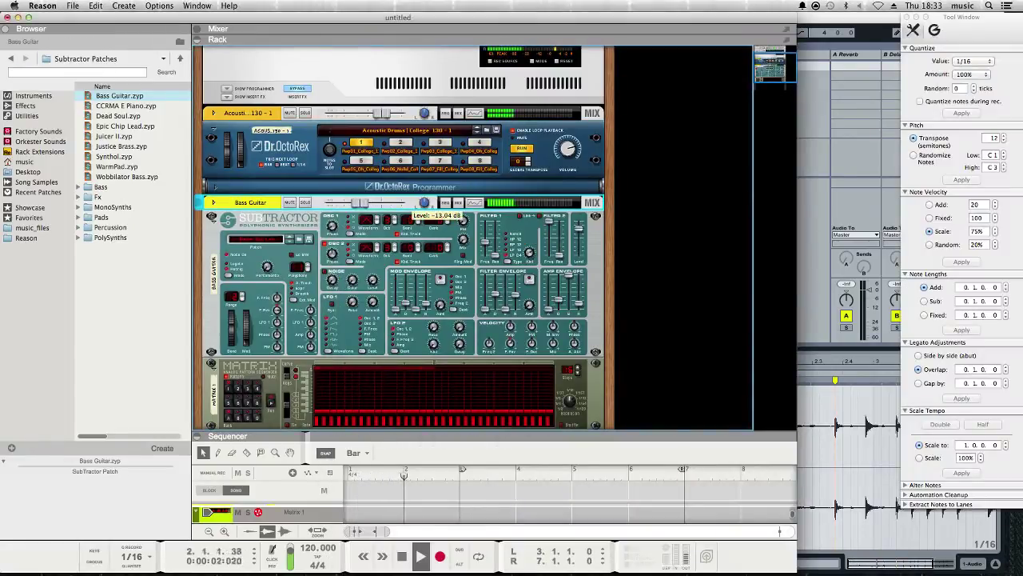
{"action": "scroll", "coordinate": [400, 240], "scroll_direction": "up", "scroll_amount": 1}
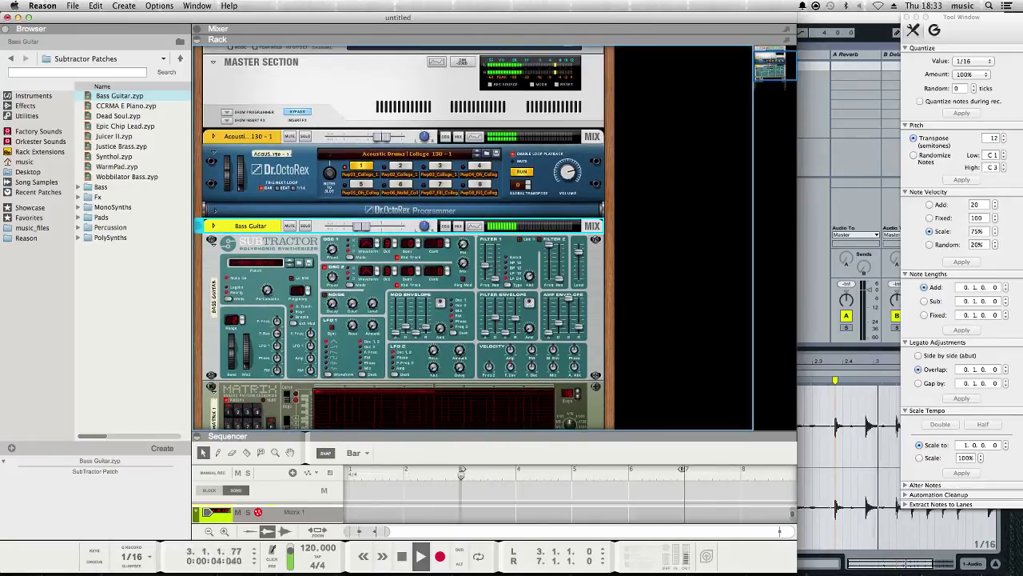
{"action": "key", "text": "F5"}
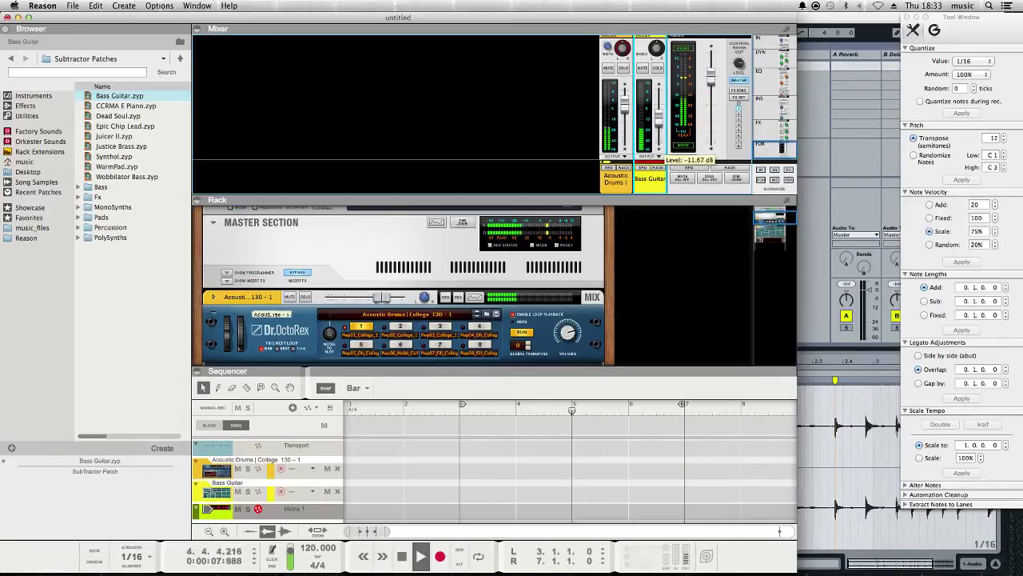
{"action": "key", "text": "F5"}
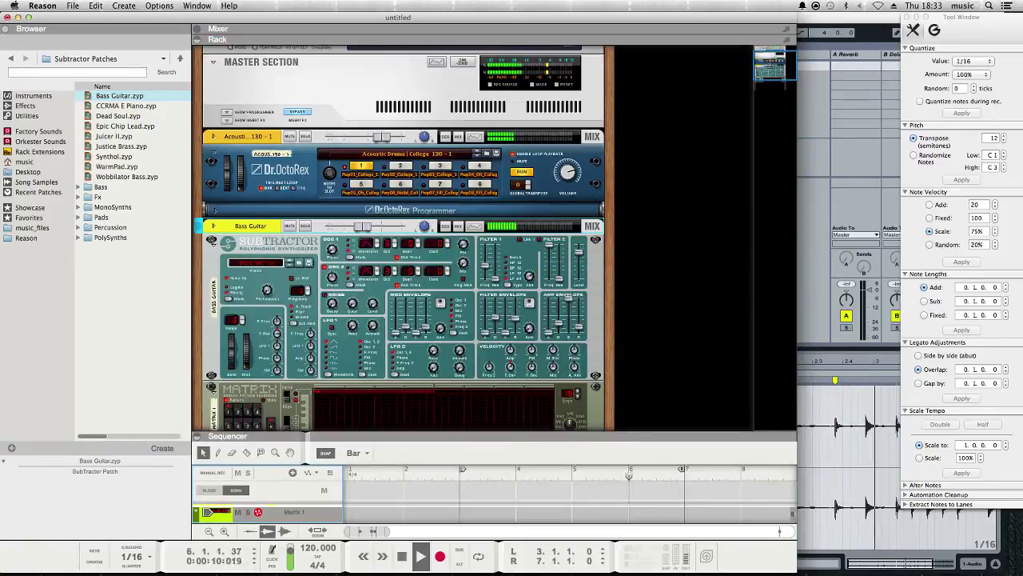
{"action": "key", "text": "super+Tab"}
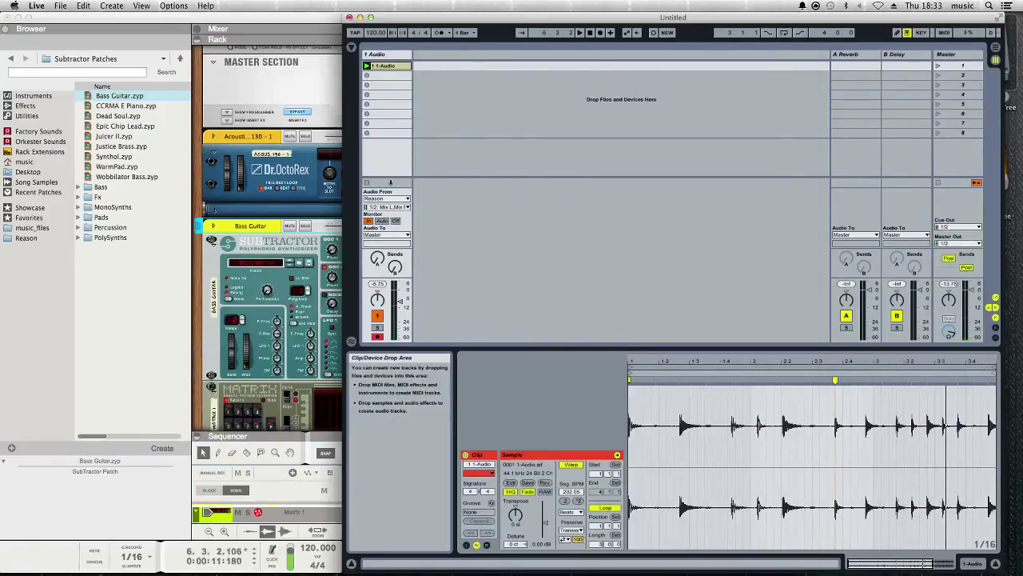
Select the Matrix sequencer in Reason and play the song with the bass pattern and drum loop
{"action": "key", "text": "super+Tab"}
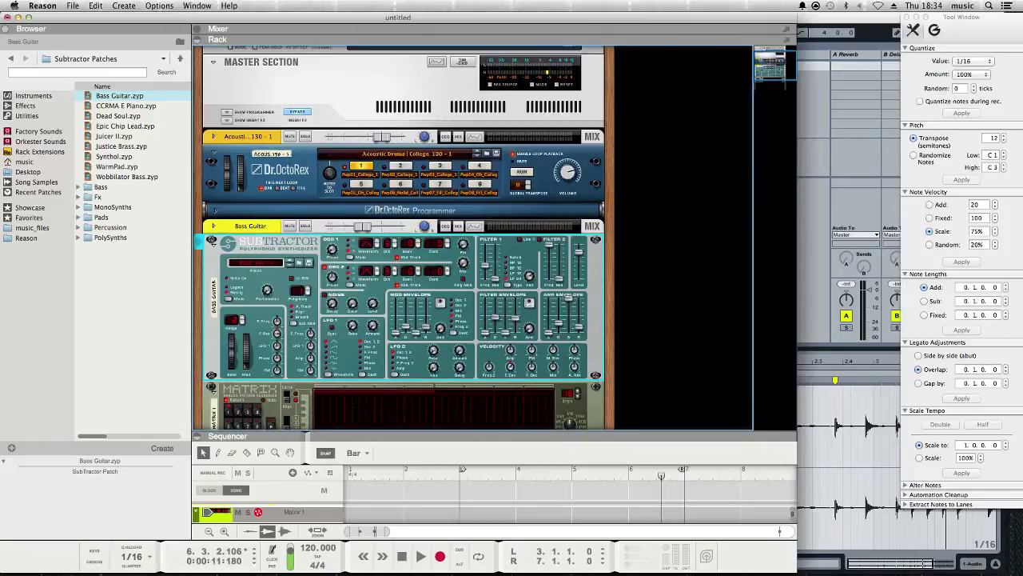
{"action": "left_click", "coordinate": [199, 338]}
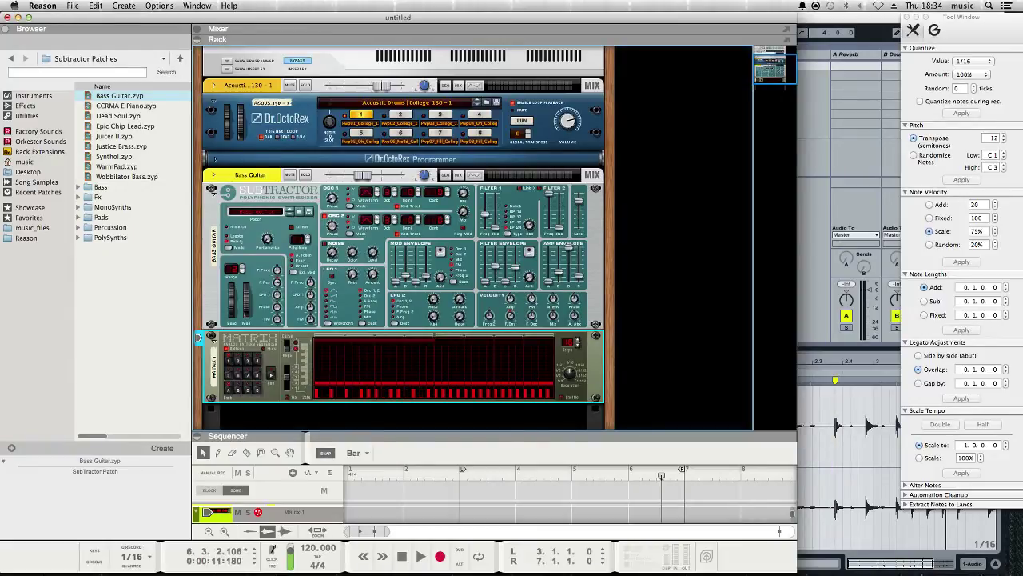
{"action": "key", "text": "super+Tab"}
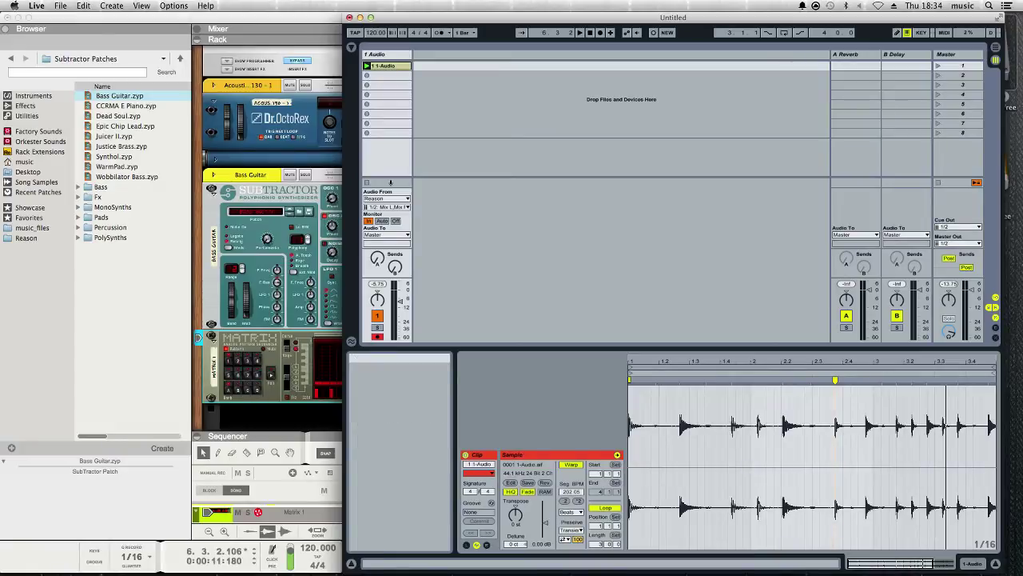
{"action": "key", "text": "super+Tab"}
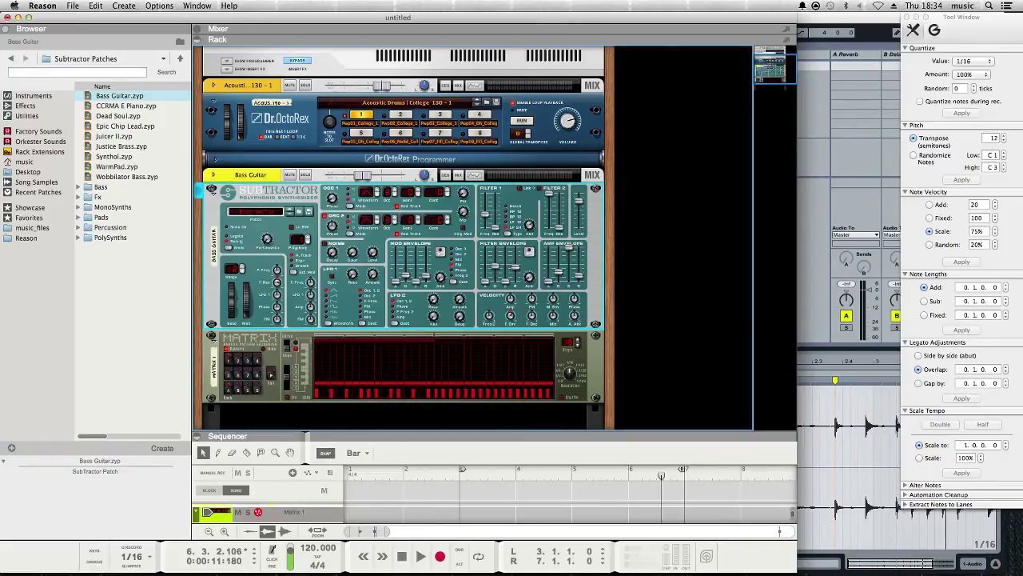
{"action": "key", "text": "space"}
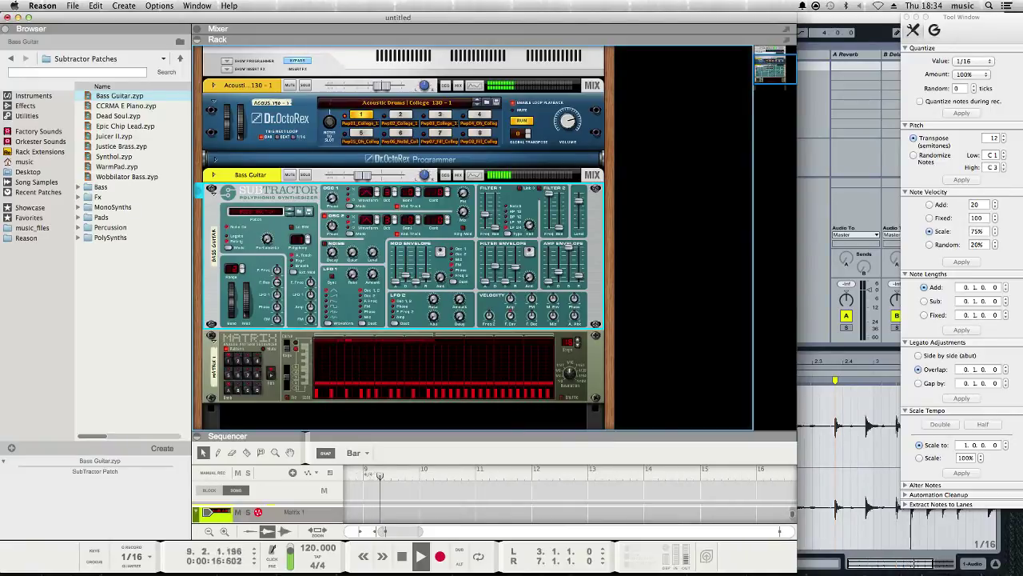
In Reason's rear rack, cable a hardware interface output to the Bass Guitar mix channel, then return to Live
{"action": "key", "text": "Tab"}
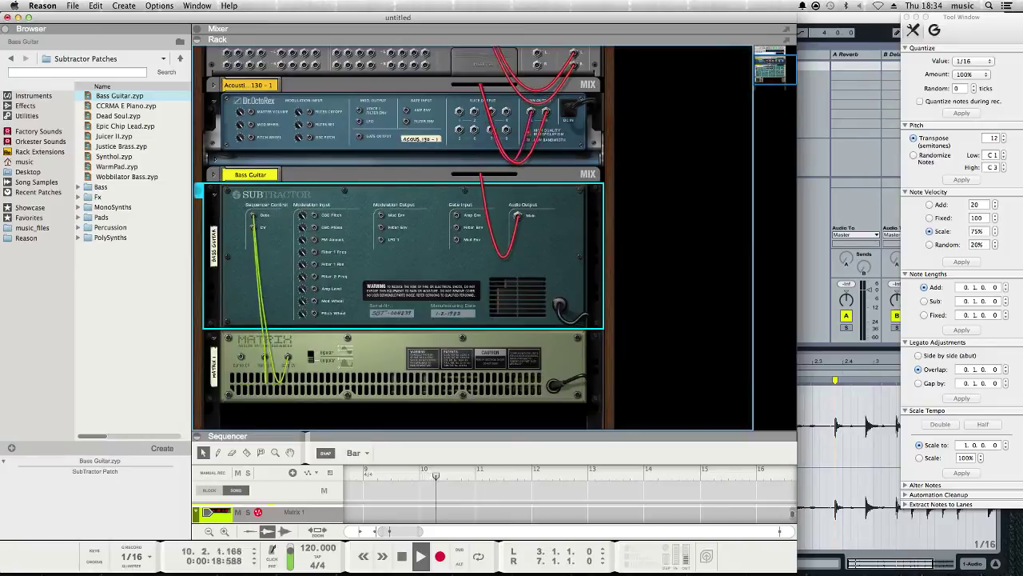
{"action": "scroll", "coordinate": [400, 240], "scroll_direction": "up", "scroll_amount": 5}
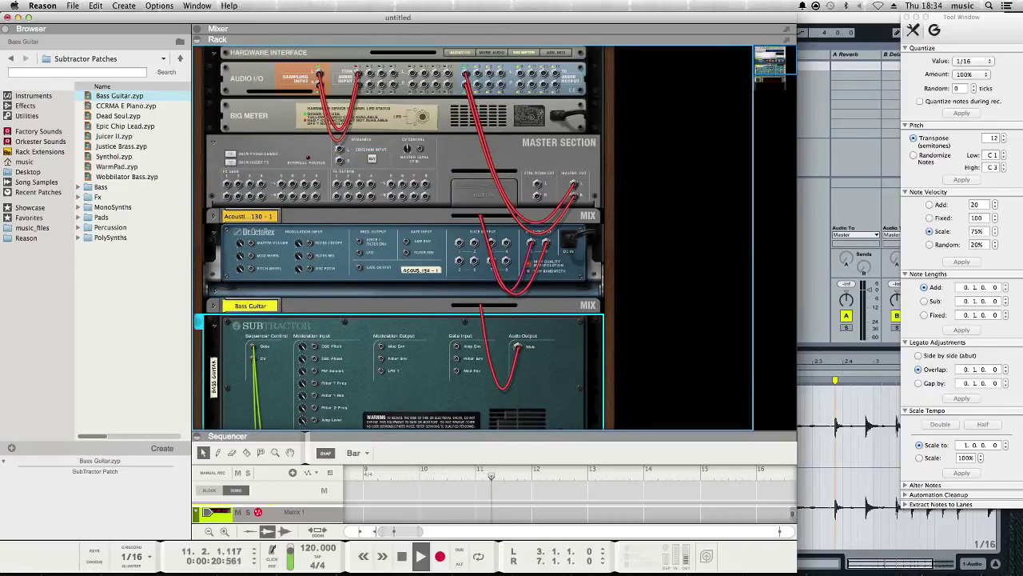
{"action": "left_click", "coordinate": [474, 53]}
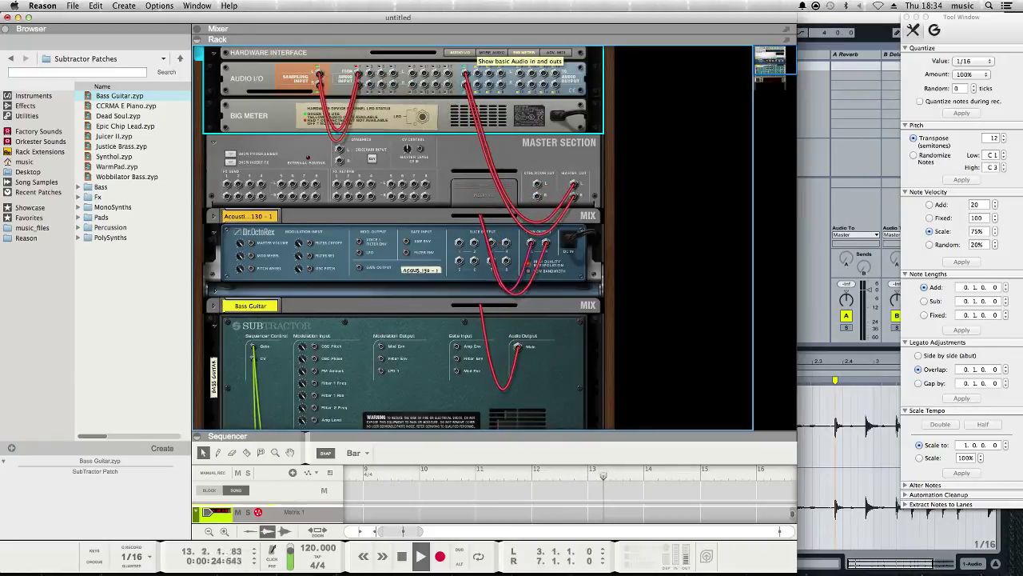
{"action": "left_click", "coordinate": [213, 305]}
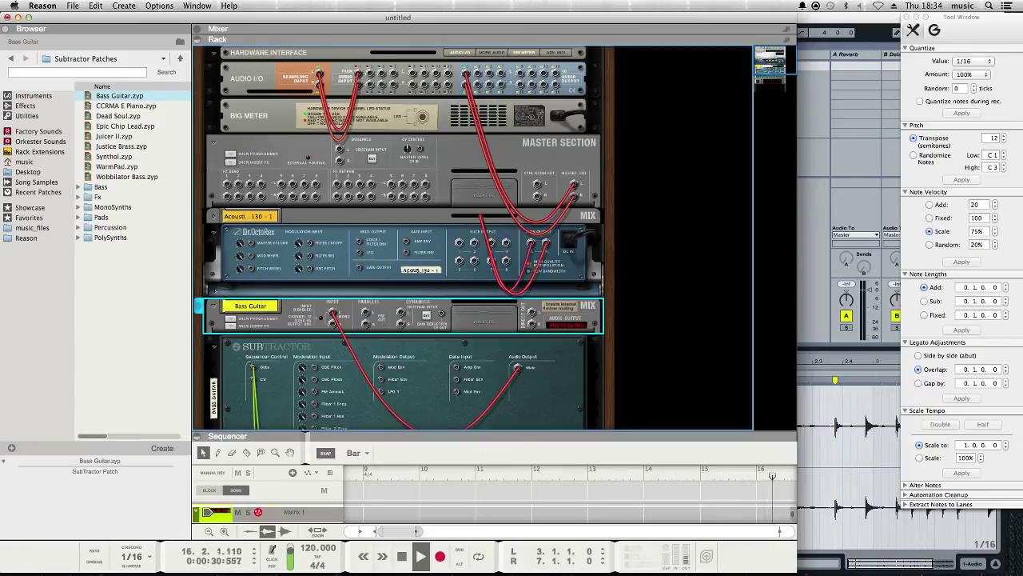
{"action": "mouse_move", "coordinate": [490, 73]}
{"action": "left_mouse_down"}
{"action": "mouse_move", "coordinate": [521, 327]}
{"action": "mouse_move", "coordinate": [531, 319]}
{"action": "left_mouse_up"}
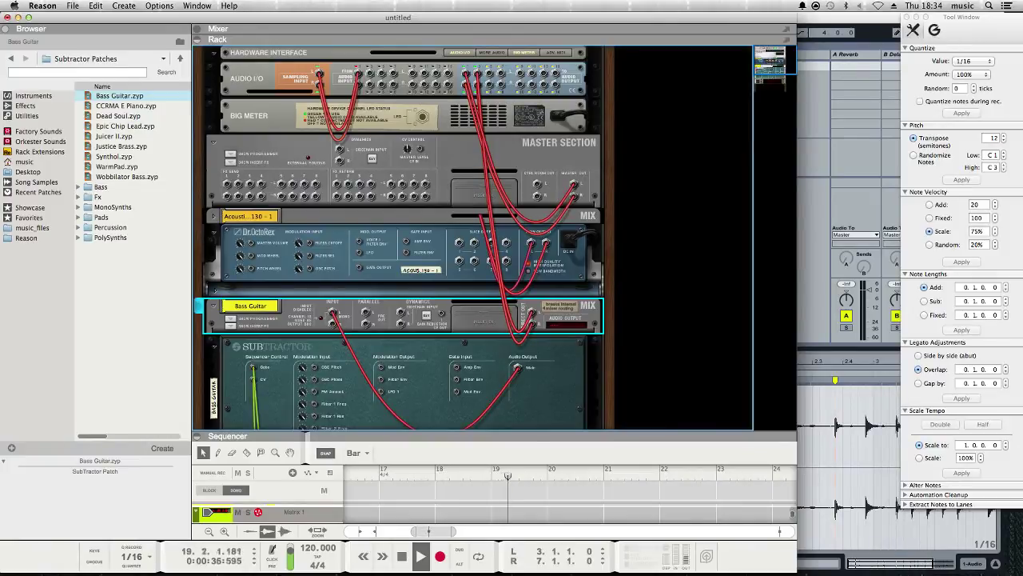
{"action": "key", "text": "super+Tab"}
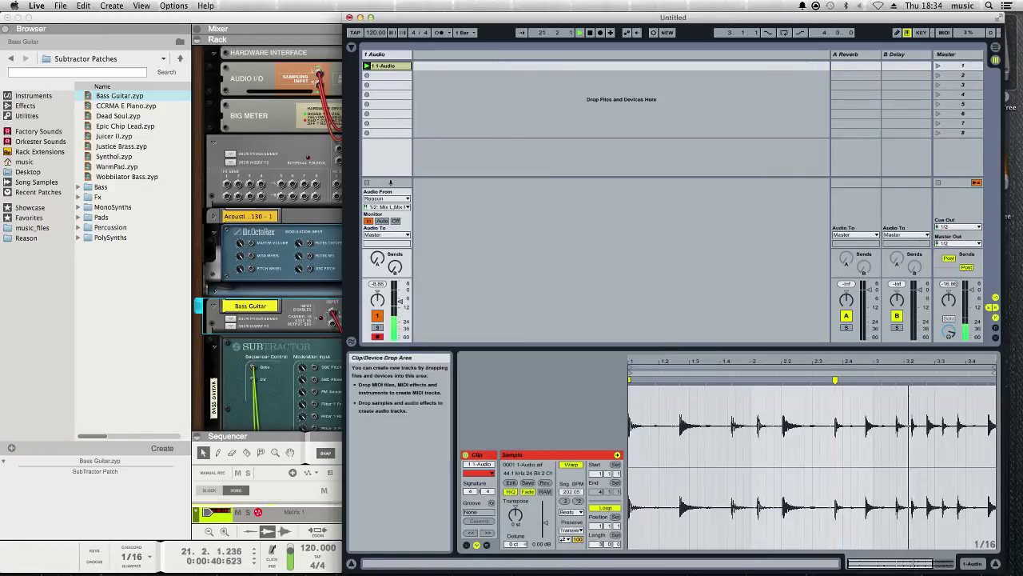
Insert a second audio track with input from Reason 3/4, Monitor set to In, and show Audio Effects
{"action": "left_click", "coordinate": [111, 5]}
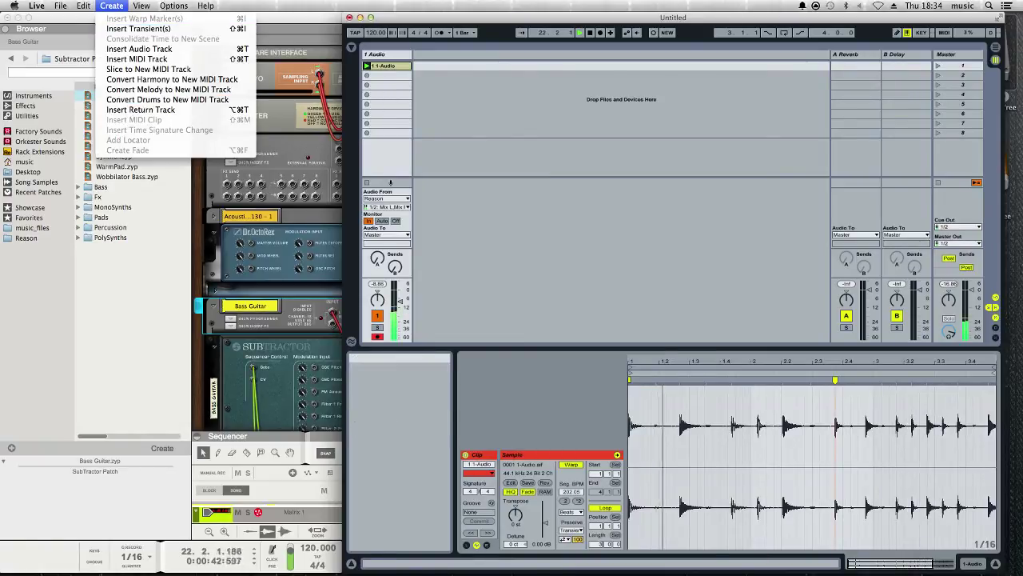
{"action": "left_click", "coordinate": [139, 48]}
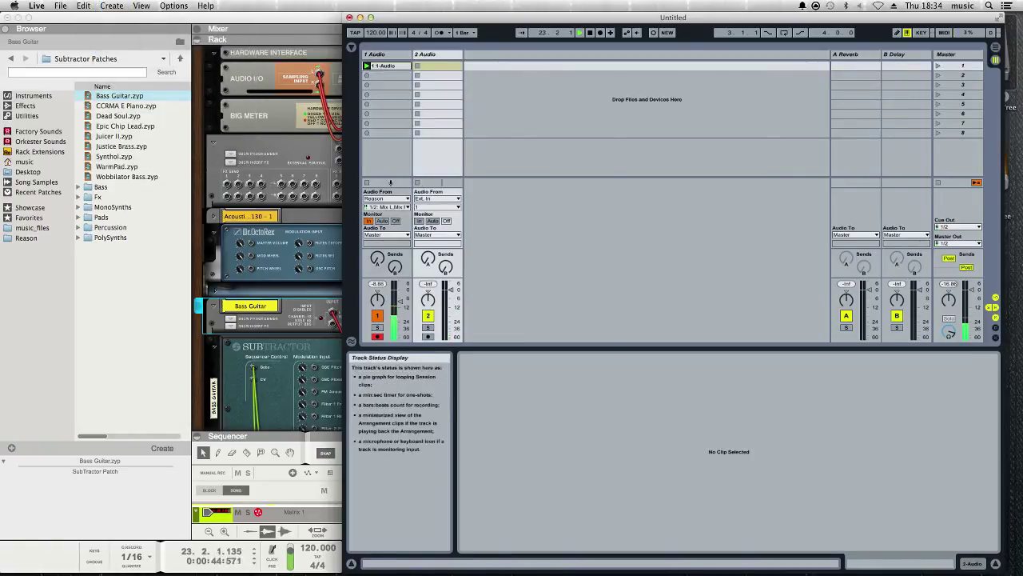
{"action": "left_click", "coordinate": [437, 198]}
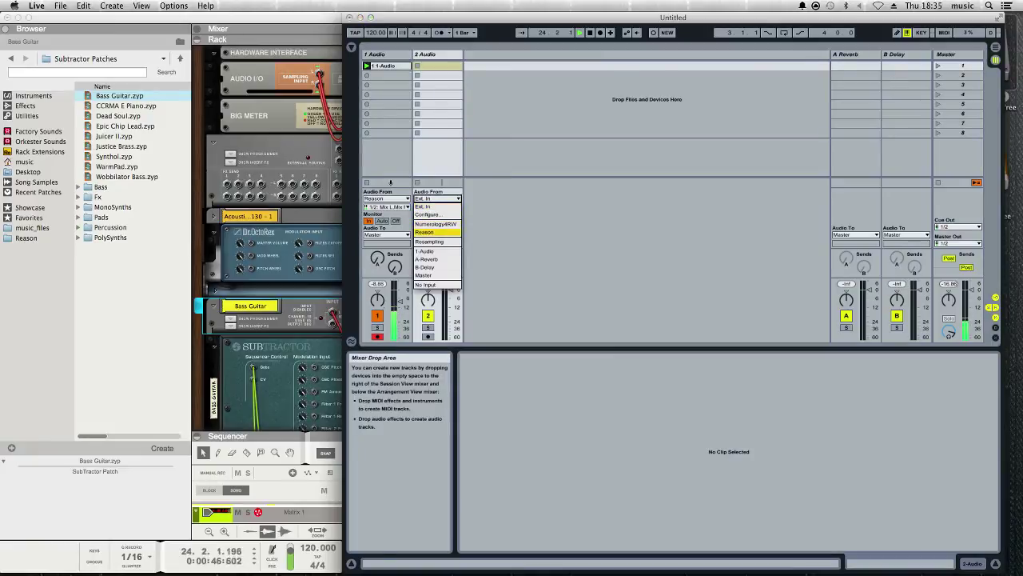
{"action": "left_click", "coordinate": [424, 232]}
{"action": "left_click", "coordinate": [436, 207]}
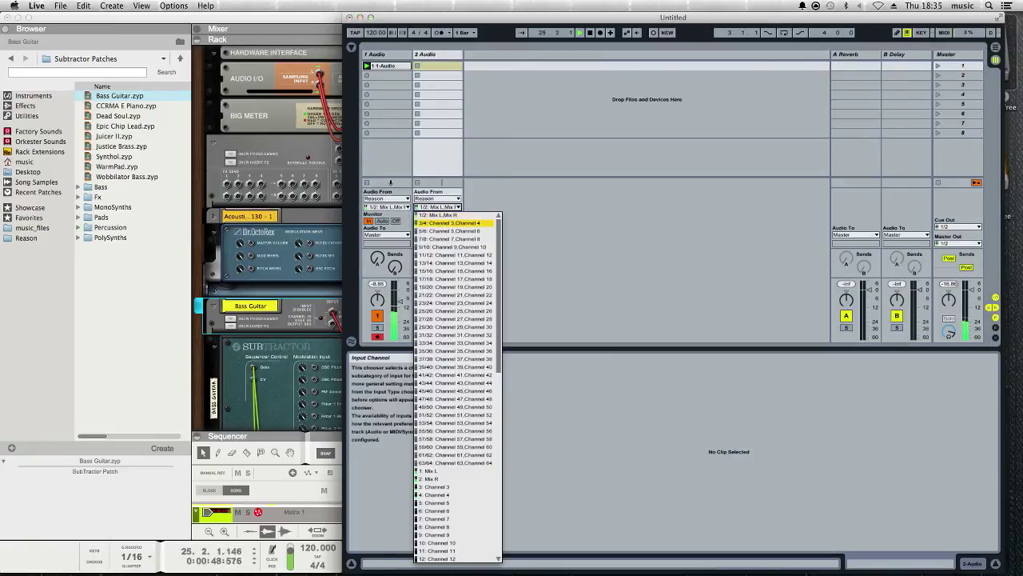
{"action": "left_click", "coordinate": [447, 222]}
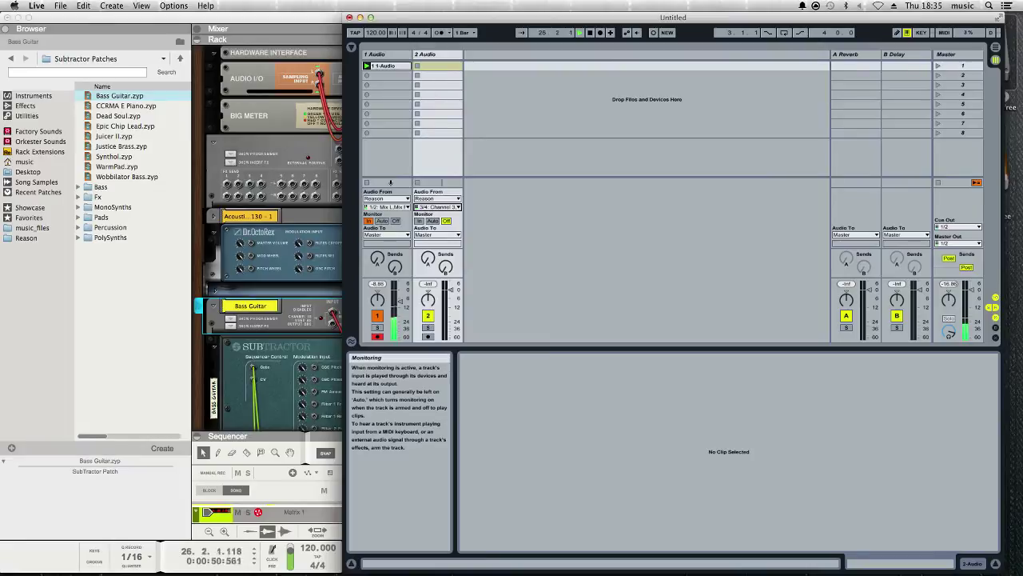
{"action": "left_click", "coordinate": [419, 221]}
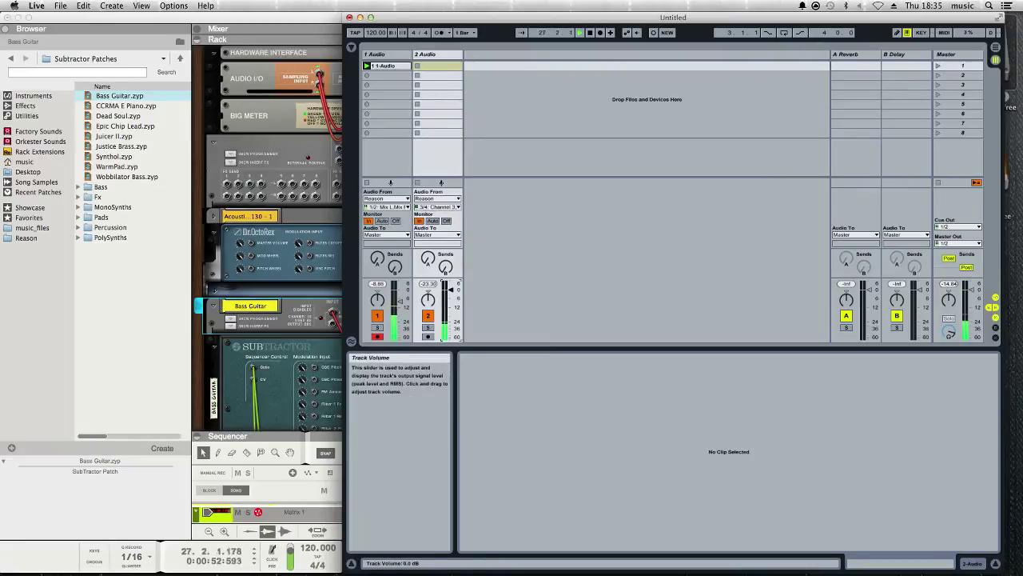
{"action": "left_click", "coordinate": [351, 48]}
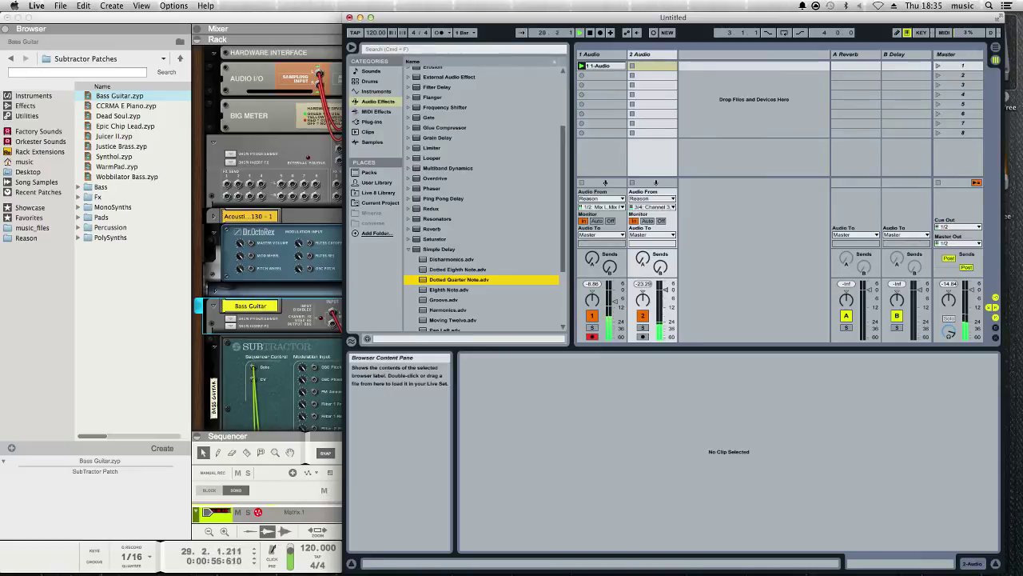
Load the Simple Delay 'Dotted Quarter Note' preset onto track 2
{"action": "key", "text": "Return"}
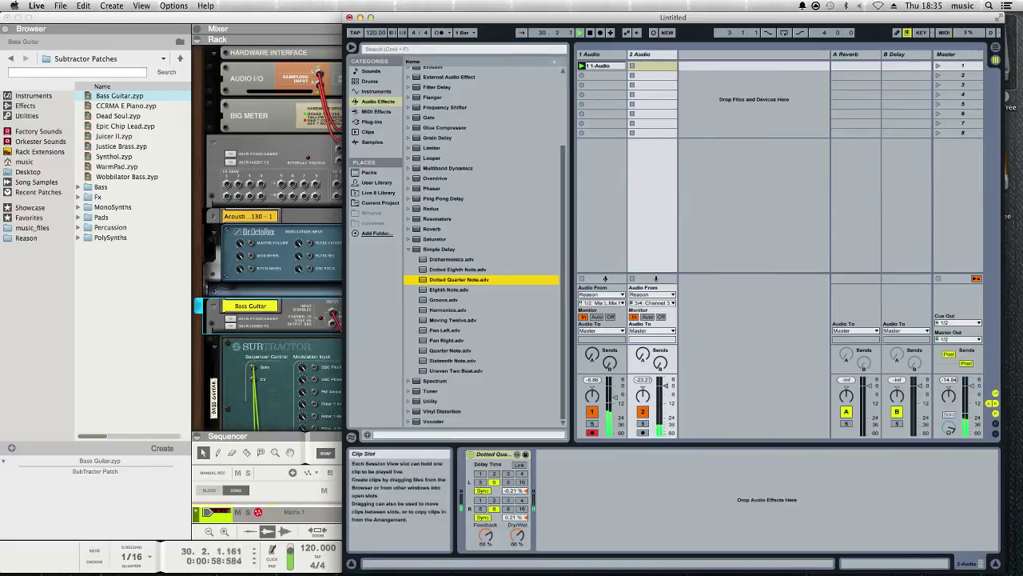